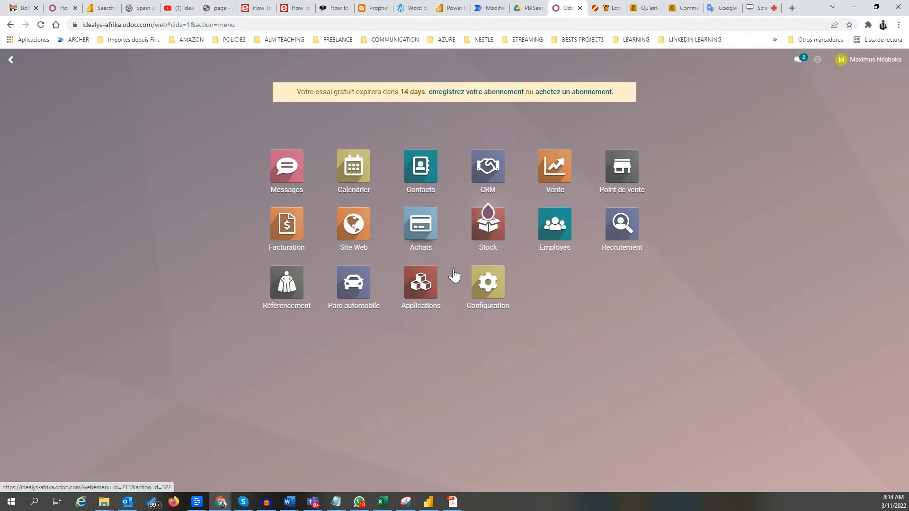
Open Achats, browse its Commandes, Articles, Analyse and Configuration menus, then return to Demandes de prix.
left_click(420, 225)
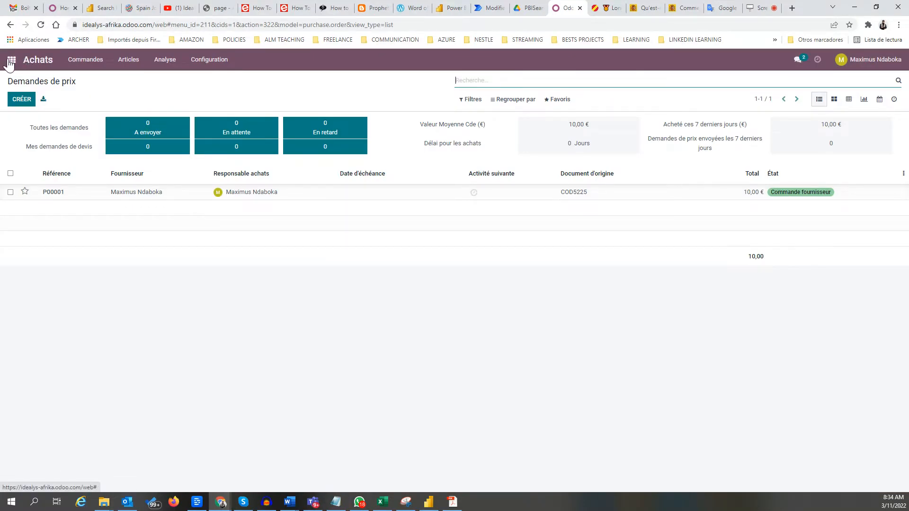
left_click(44, 62)
left_click(93, 63)
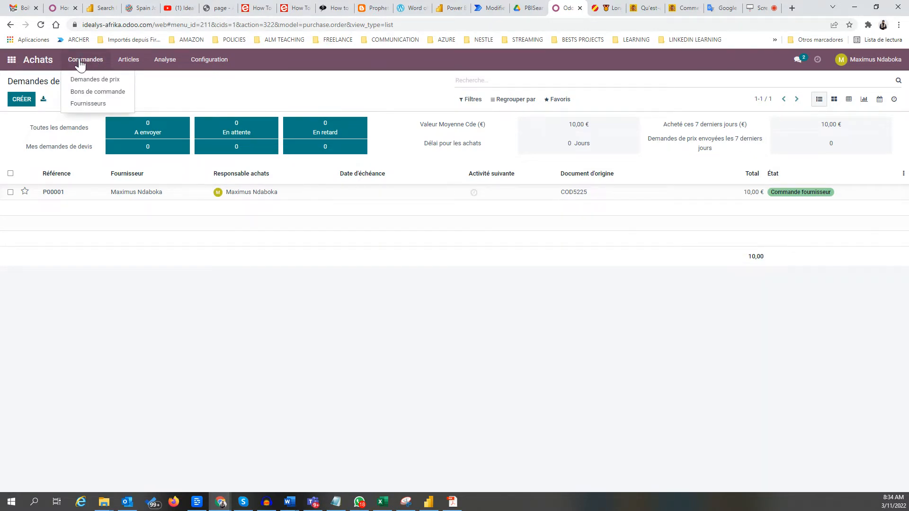
left_click(131, 60)
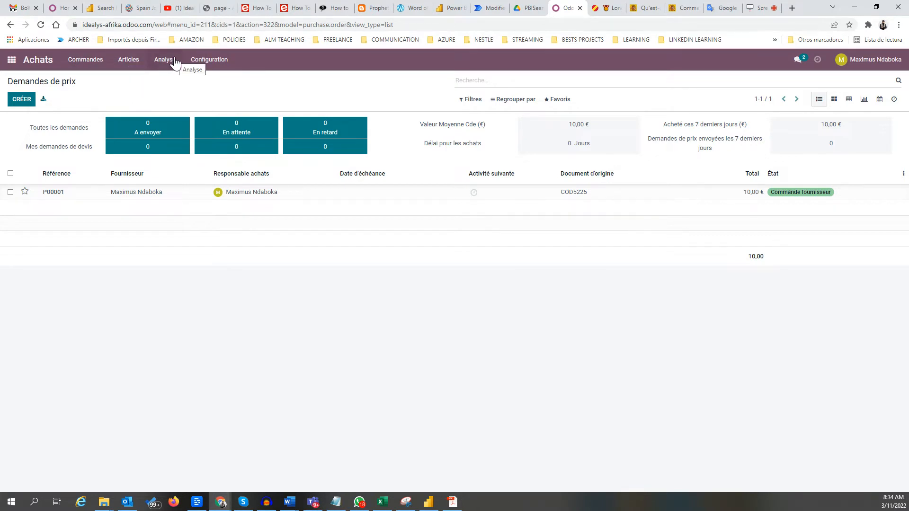
left_click(83, 61)
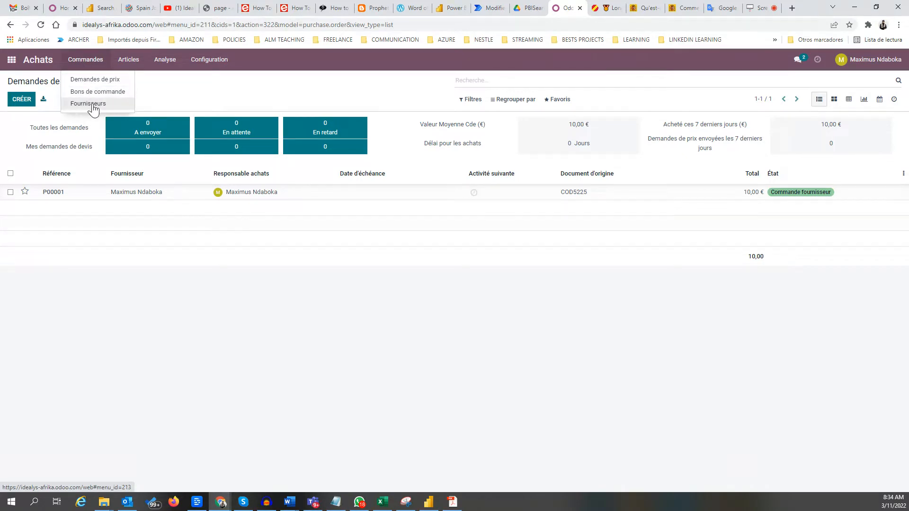
mouse_move(126, 60)
mouse_move(164, 61)
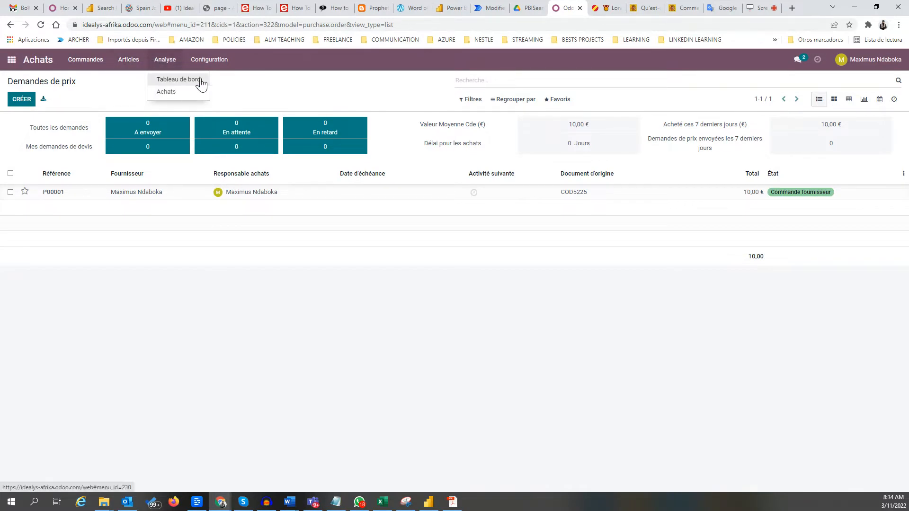
mouse_move(210, 61)
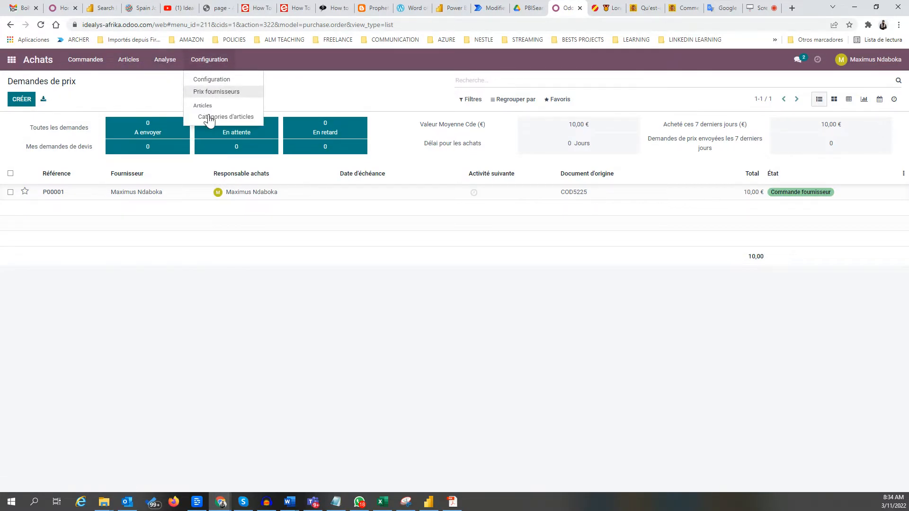
mouse_move(94, 61)
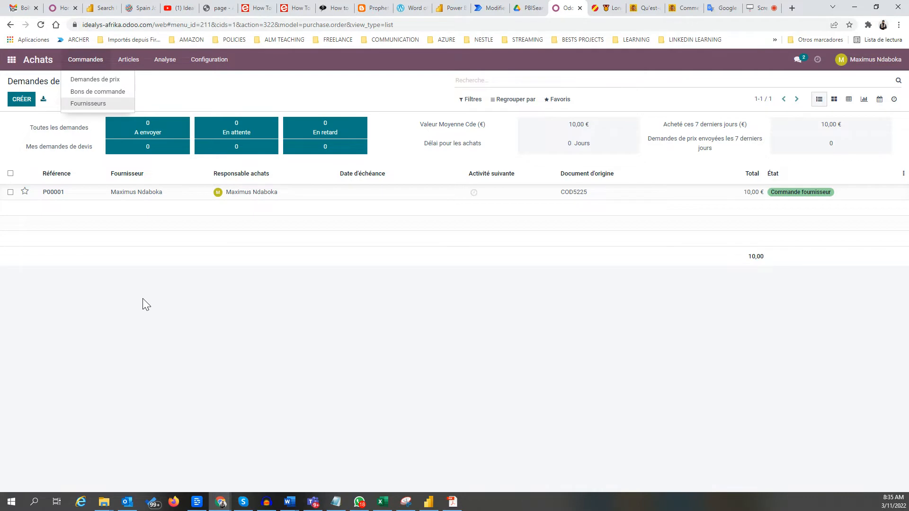
left_click(81, 85)
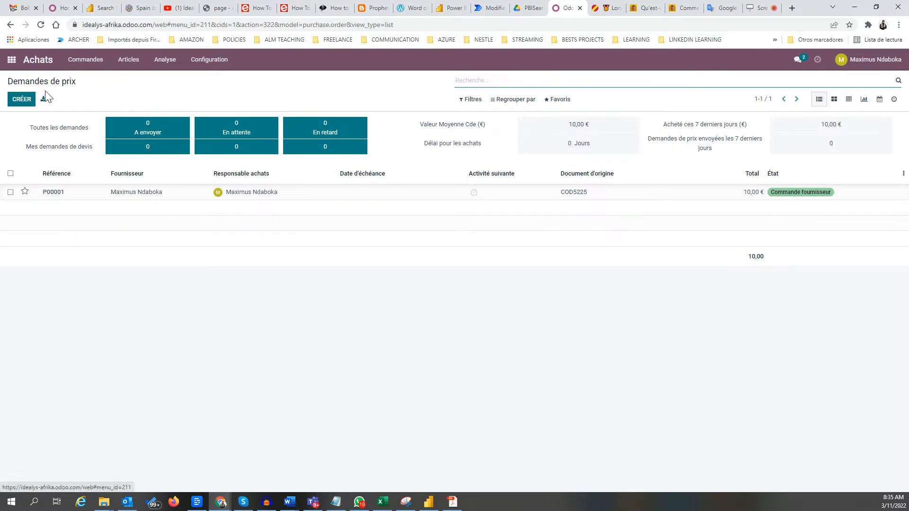
Create a blank request for quotation and show its Autres informations section.
left_click(22, 99)
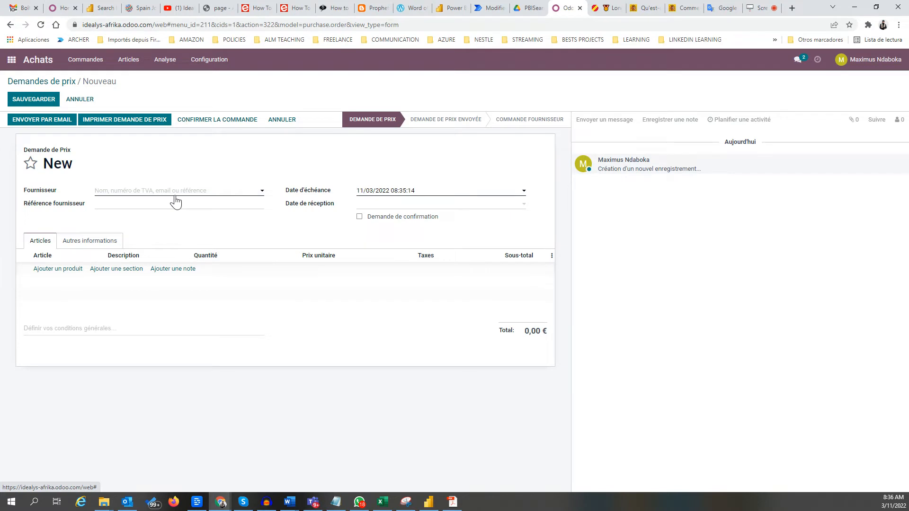
mouse_move(366, 220)
left_click(74, 241)
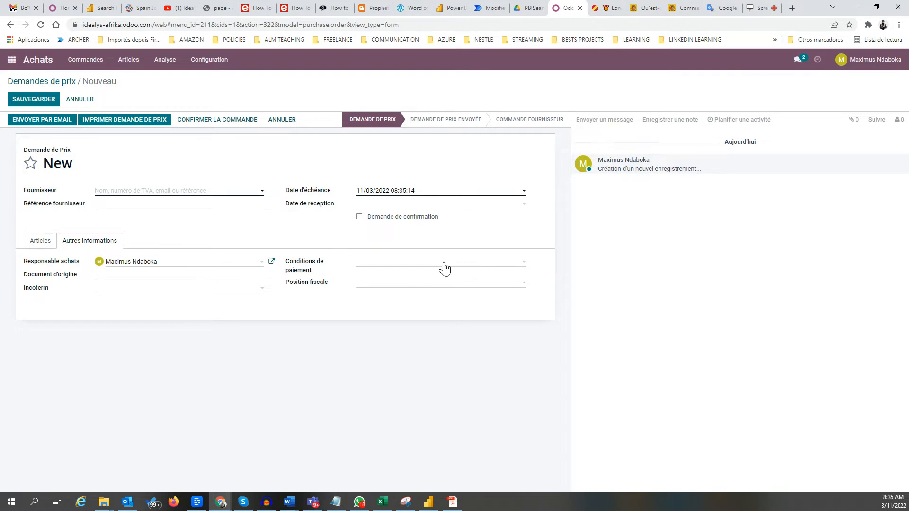
Review the quotation's payment terms choices, leaving them empty, and browse the Analyse menu.
left_click(518, 264)
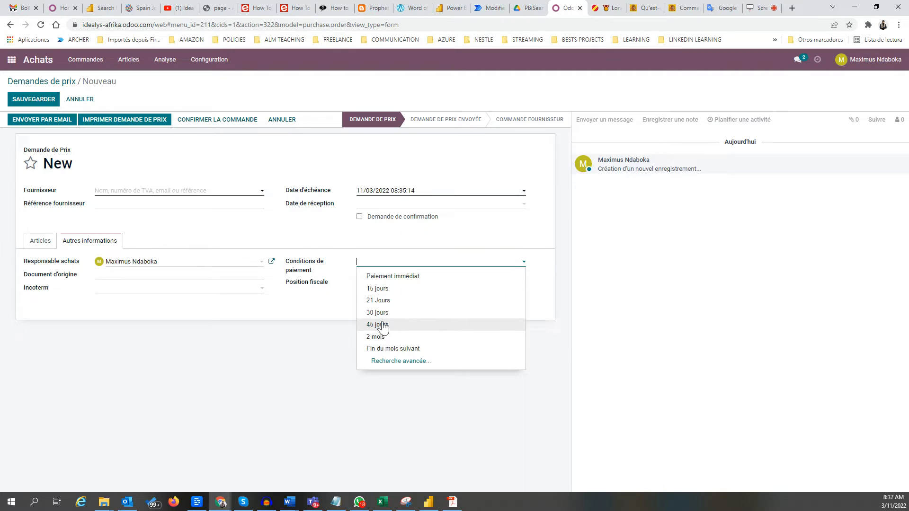
left_click(330, 316)
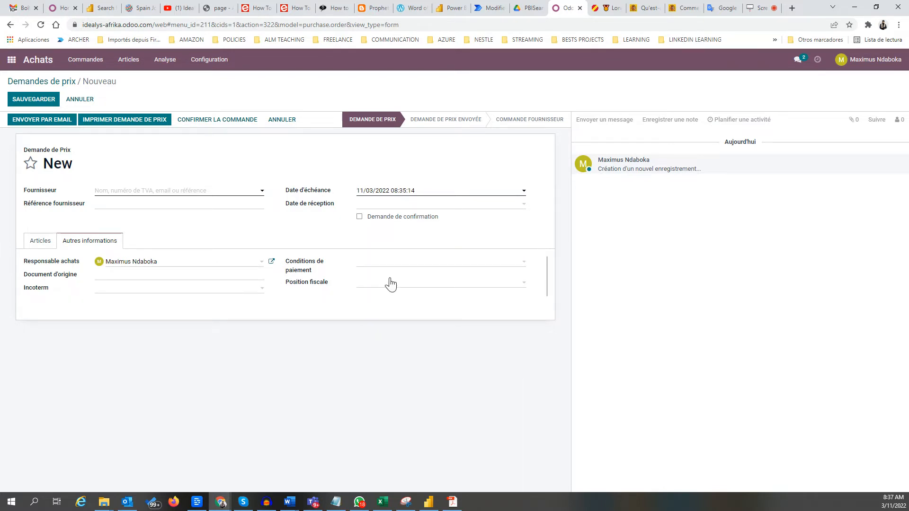
left_click(398, 265)
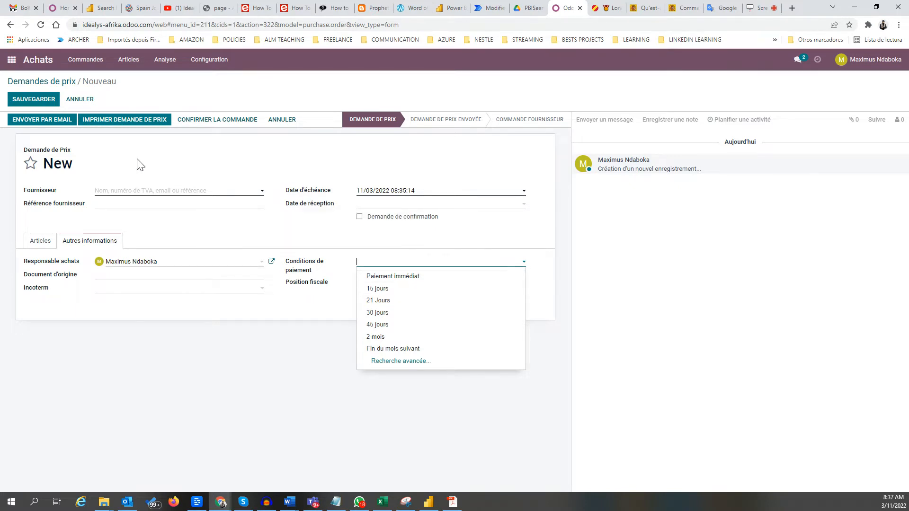
left_click(174, 65)
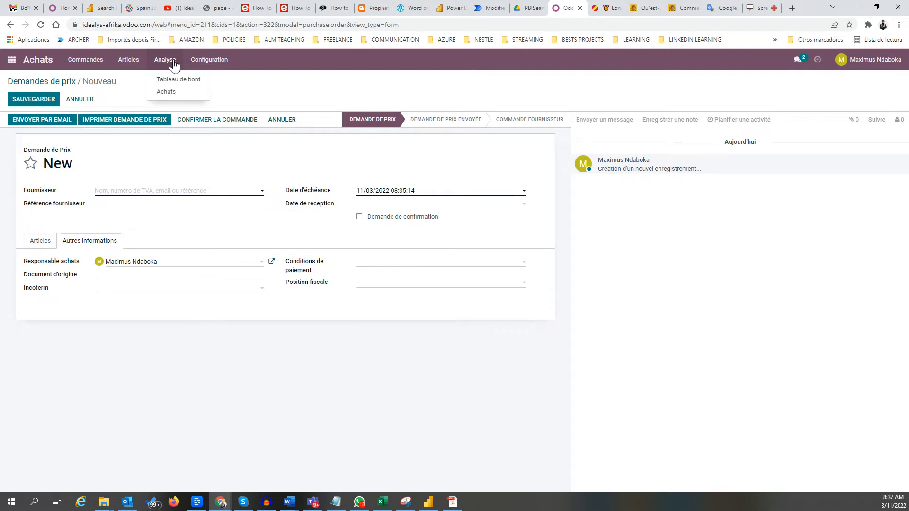
mouse_move(203, 65)
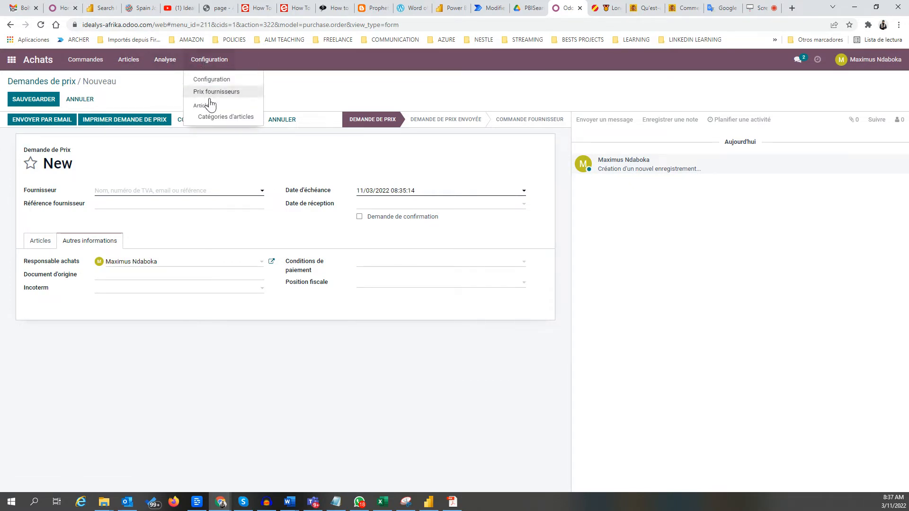
mouse_move(164, 65)
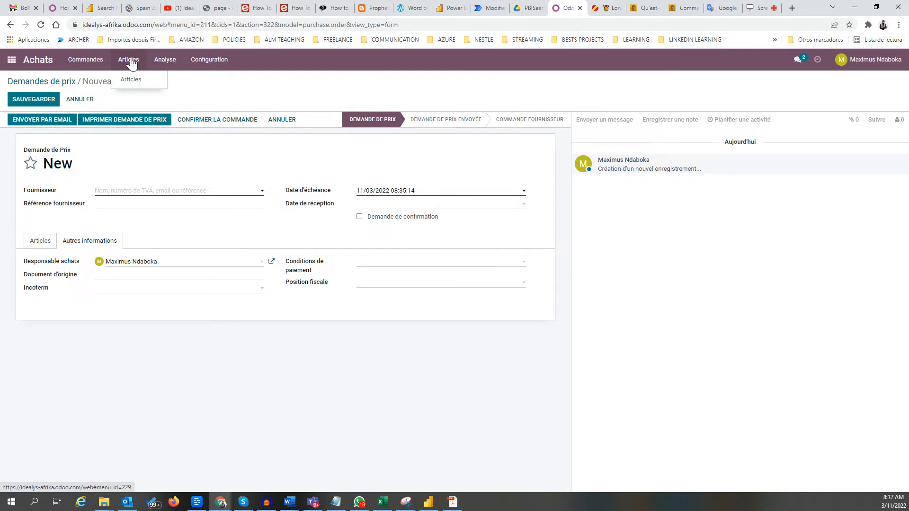
Start a new supplier and autofill the company details by picking the Selectra suggestion.
mouse_move(78, 62)
left_click(92, 104)
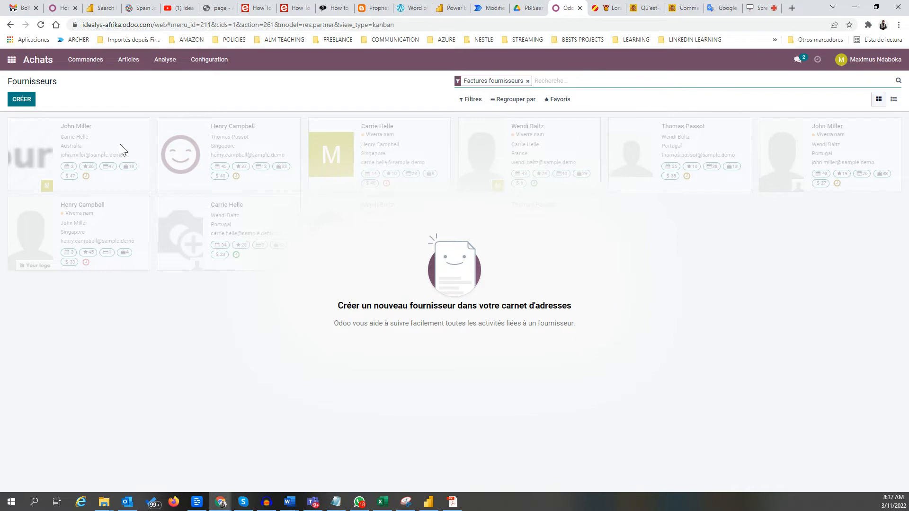
left_click(28, 106)
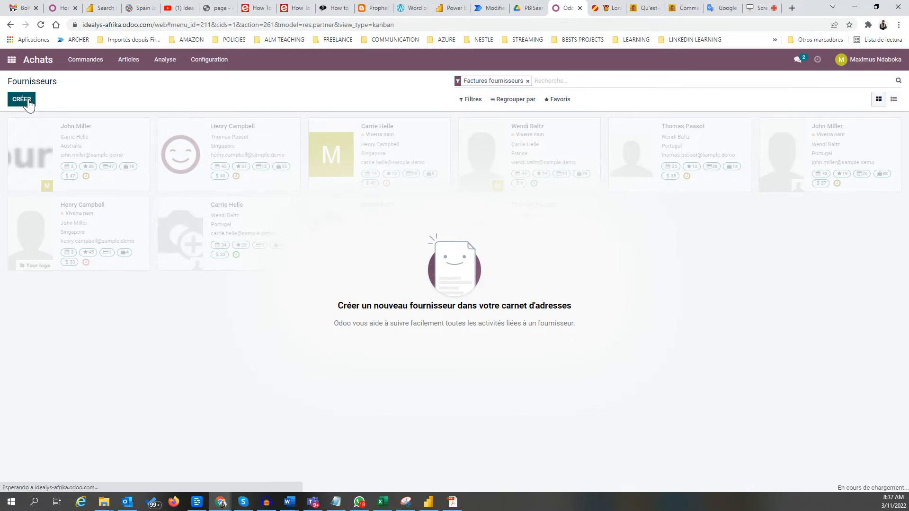
left_click(127, 169)
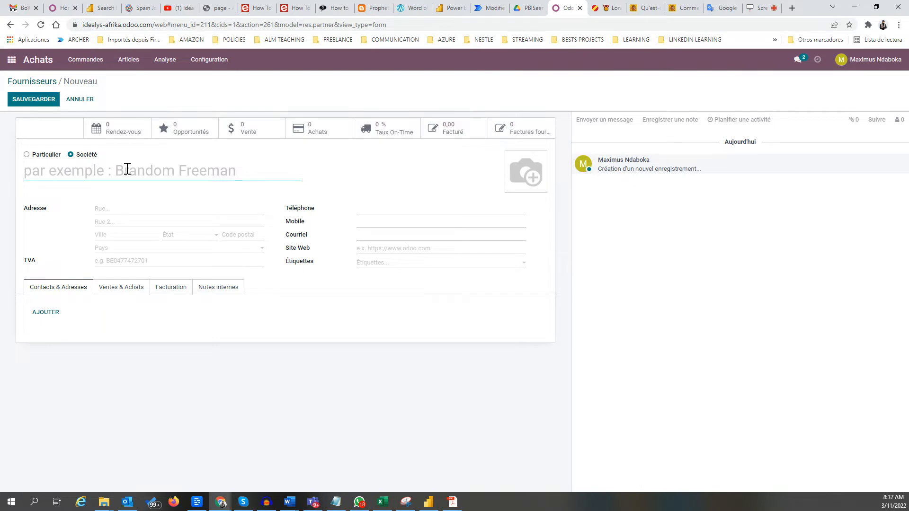
type("Fournisseur")
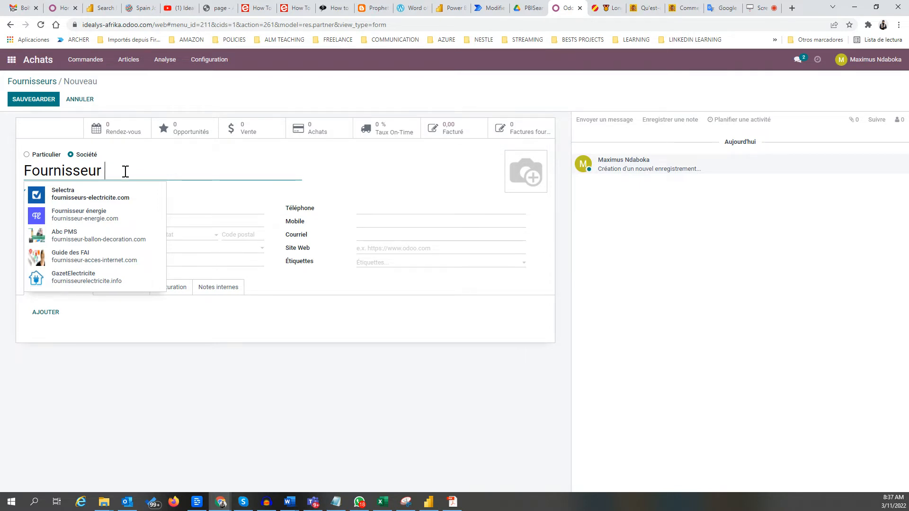
left_click(77, 198)
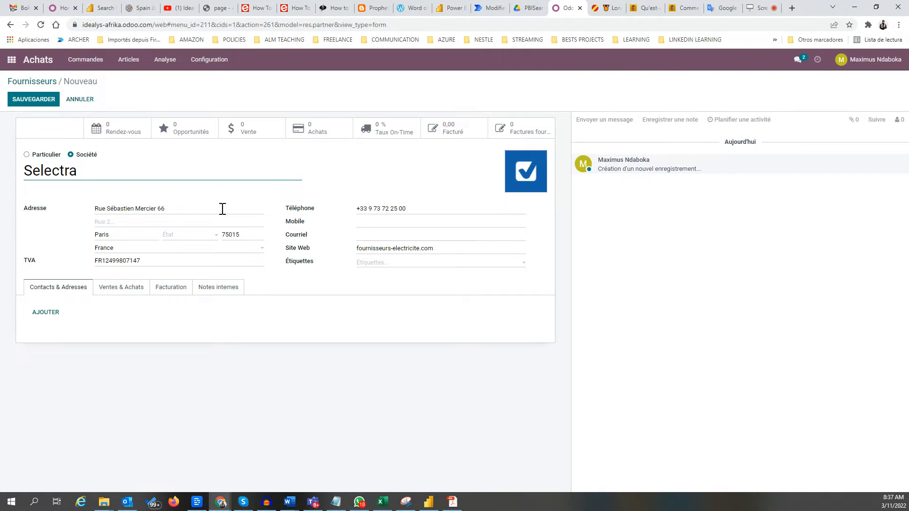
Review the supplier's tabs and add an extra Paris address contact under Contacts & Adresses.
left_click(126, 289)
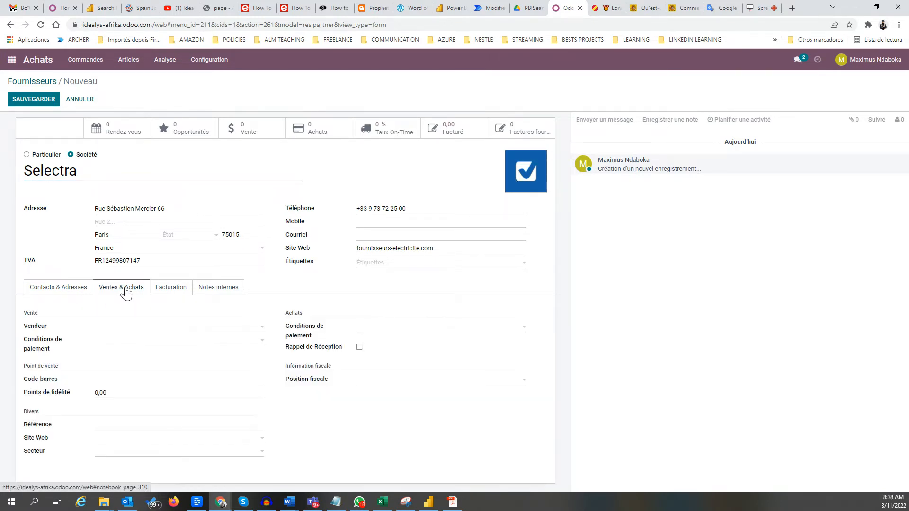
left_click(175, 294)
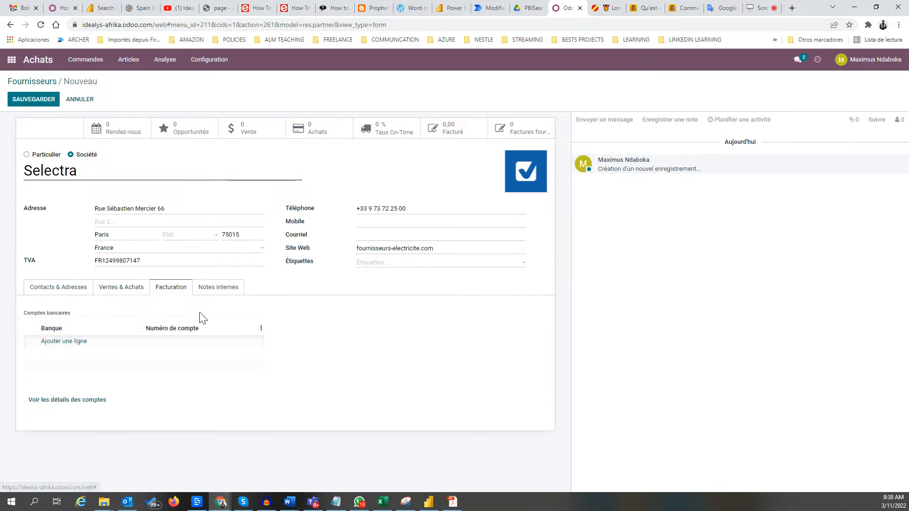
left_click(212, 290)
left_click(170, 288)
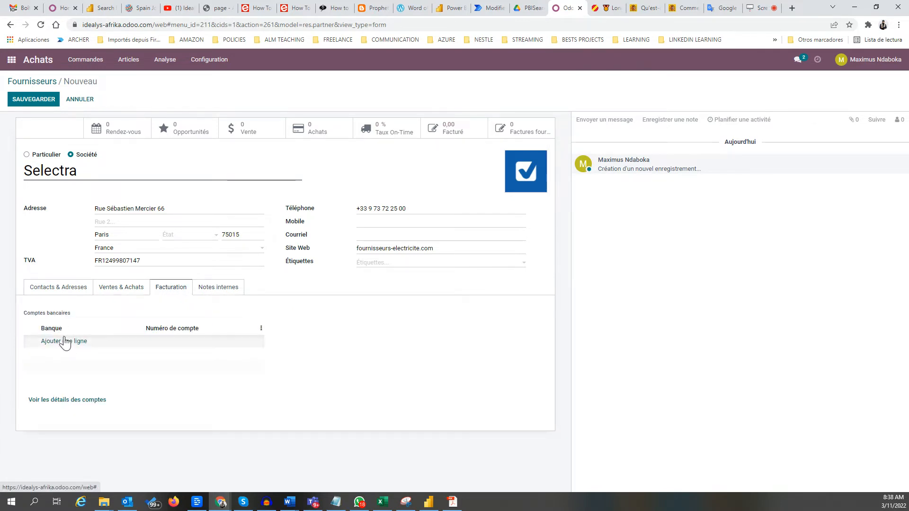
left_click(51, 292)
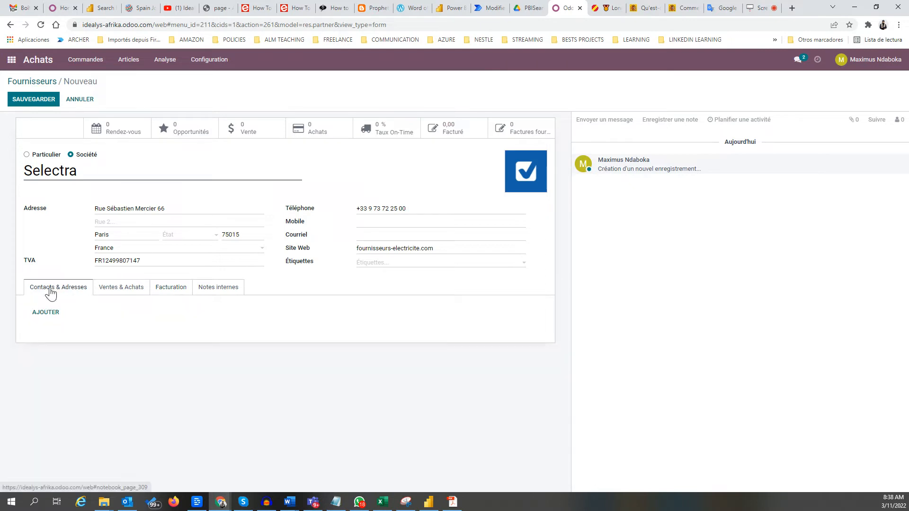
left_click(45, 313)
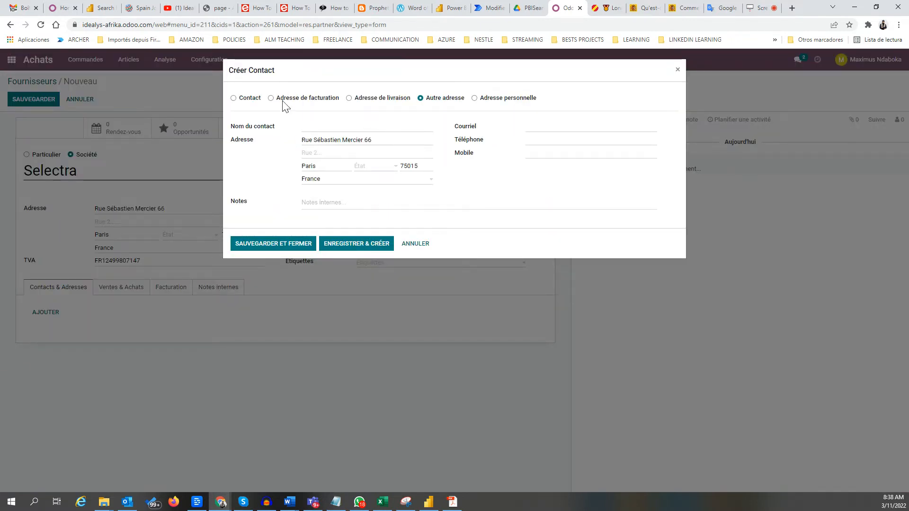
left_click(283, 245)
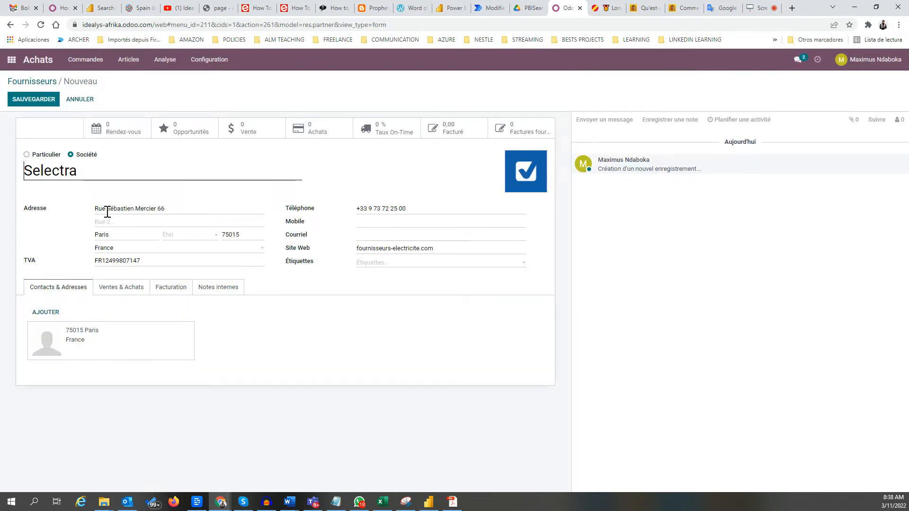
left_click(115, 287)
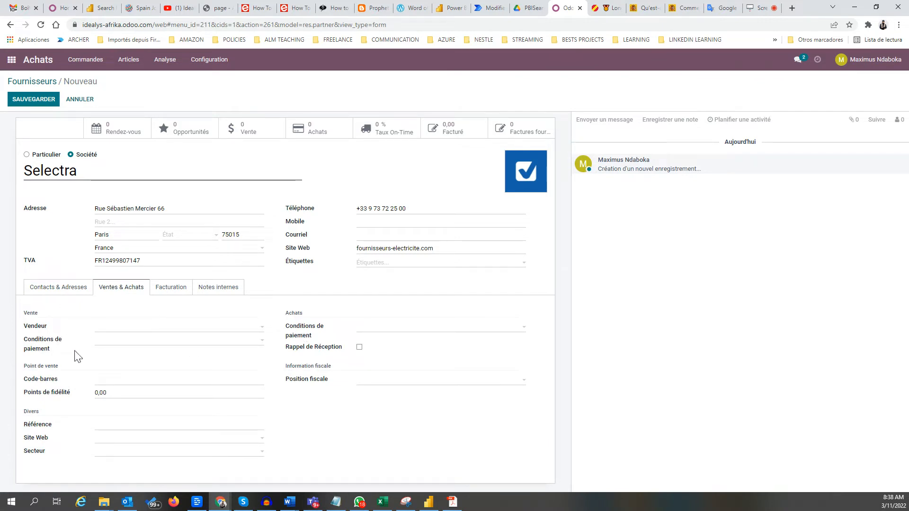
left_click(154, 340)
Set sales payment terms to 15 jours and create a new Vendeur from the salesperson's typed full name.
left_click(131, 367)
left_click(149, 328)
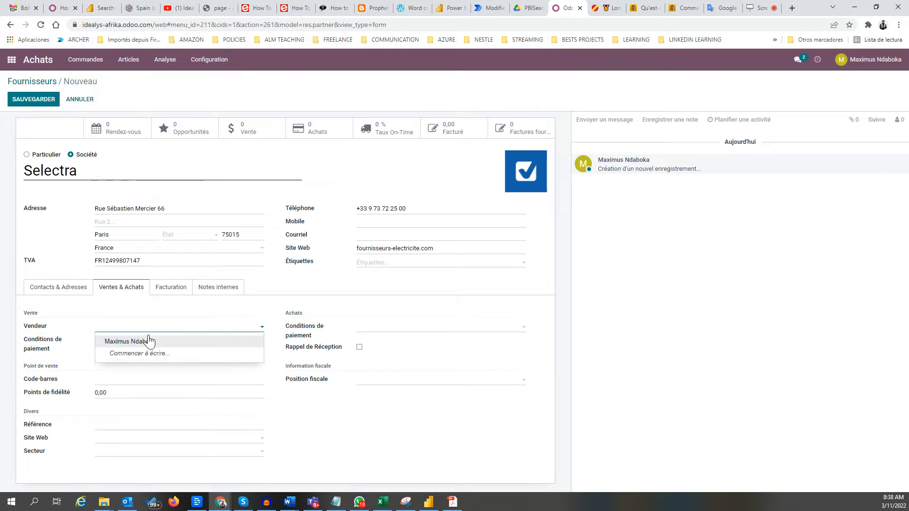
left_click(151, 357)
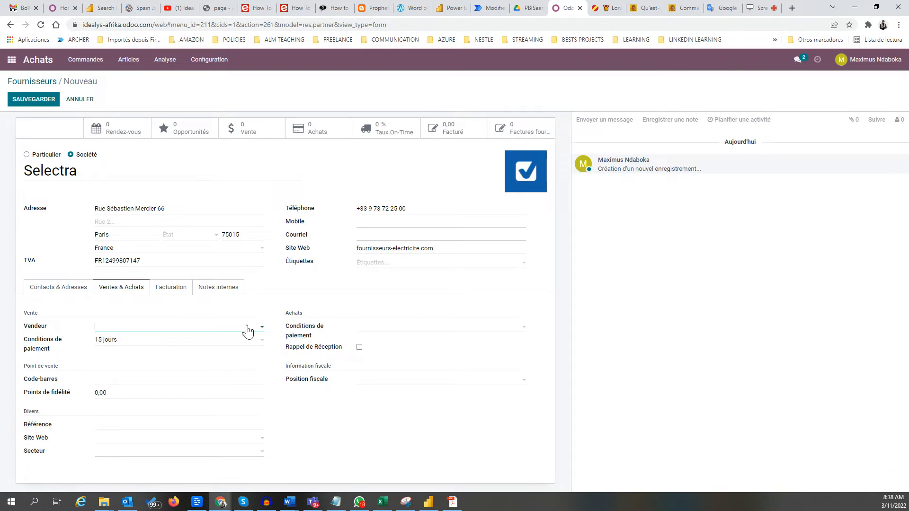
left_click(258, 329)
left_click(143, 334)
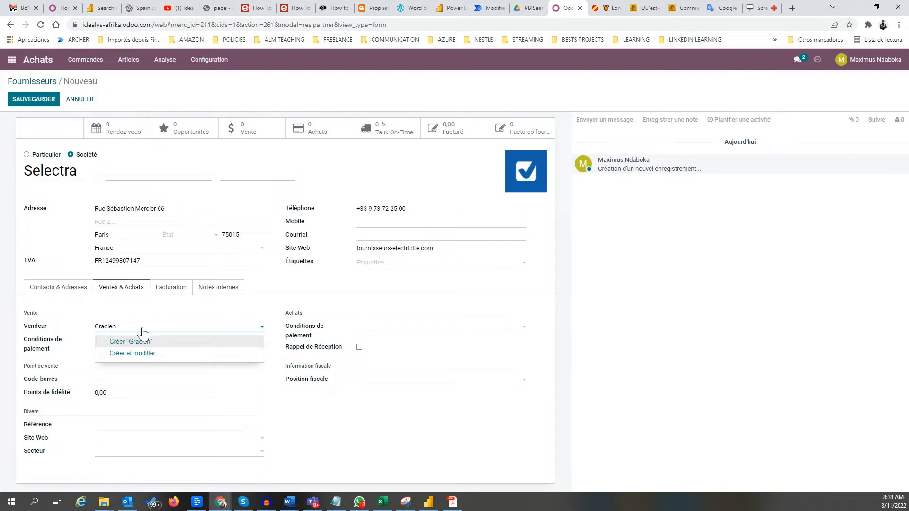
key("Return")
key("Return")
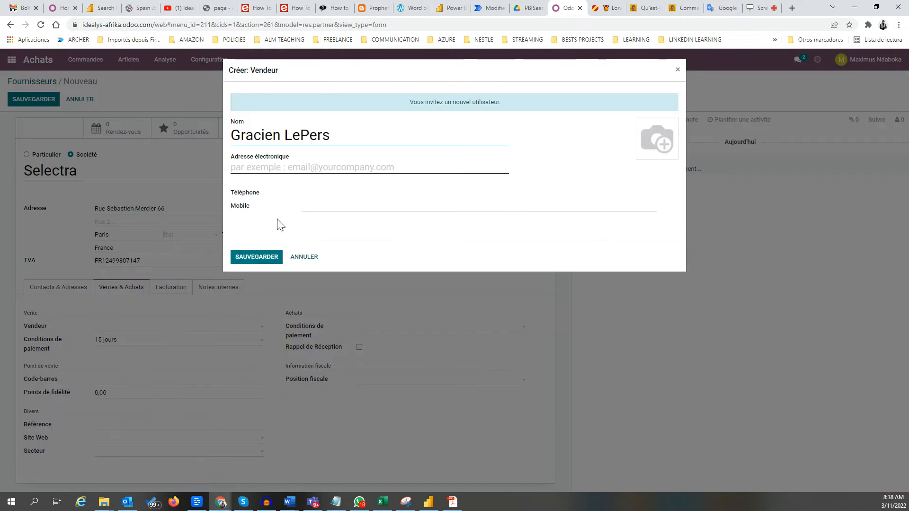
left_click(268, 167)
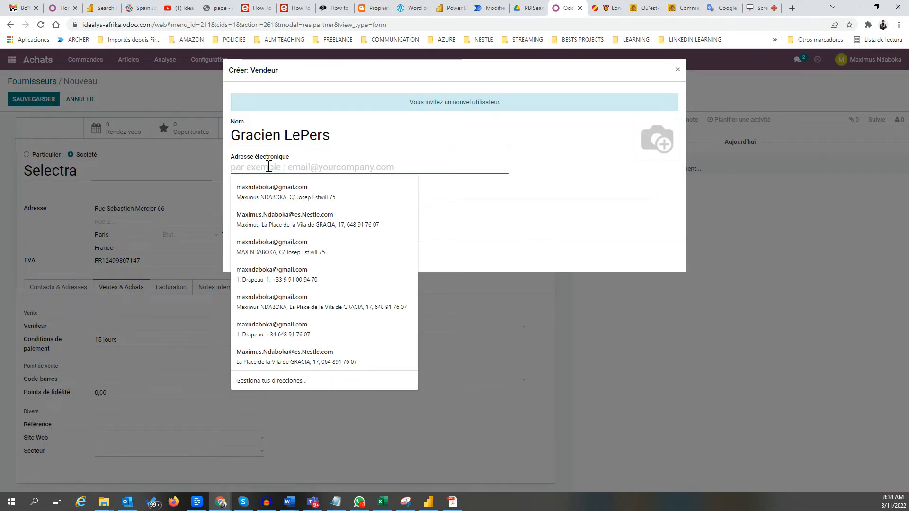
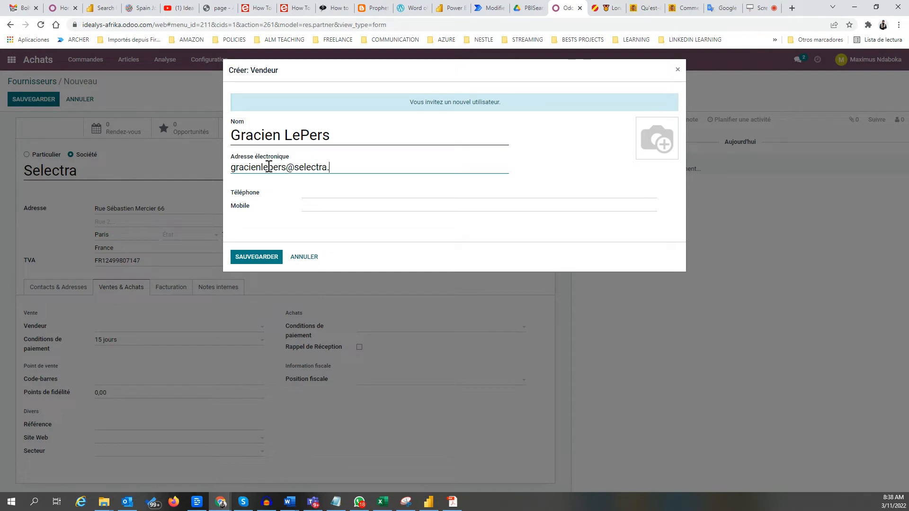
Enter the salesperson's e-mail and phone, reuse the phone as mobile, and save the salesperson.
left_click(308, 191)
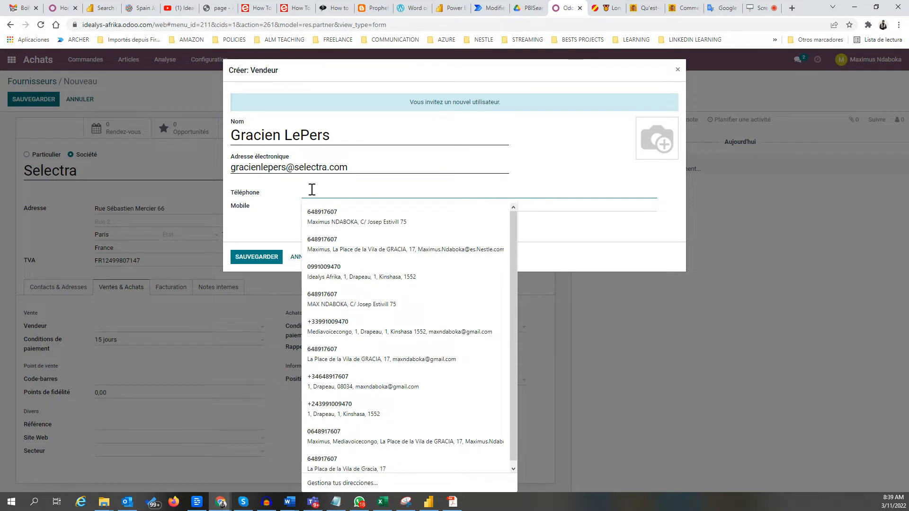
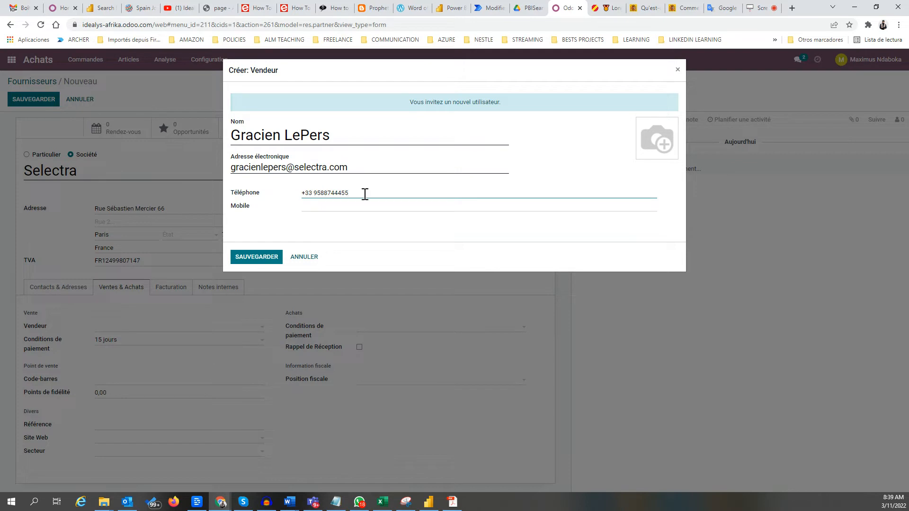
left_click_drag(365, 193, 260, 195)
key("ctrl+c")
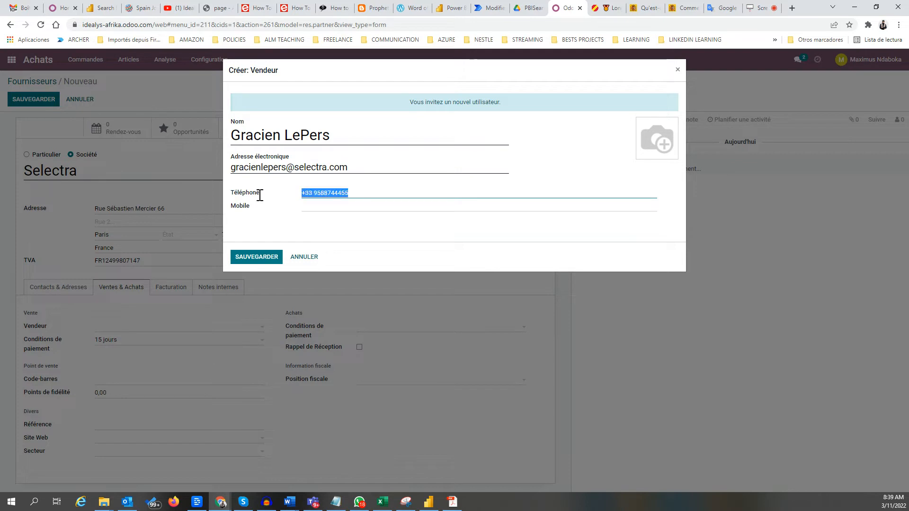
left_click(341, 205)
key("ctrl+v")
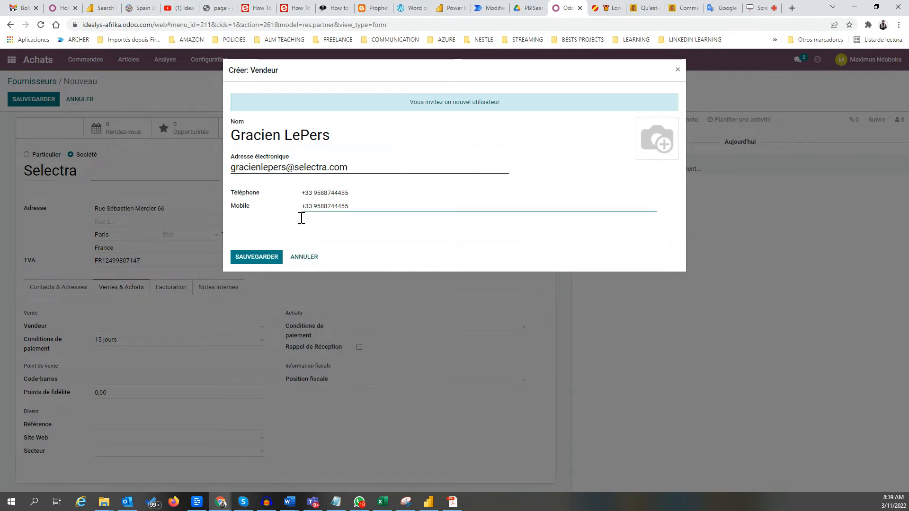
left_click(258, 258)
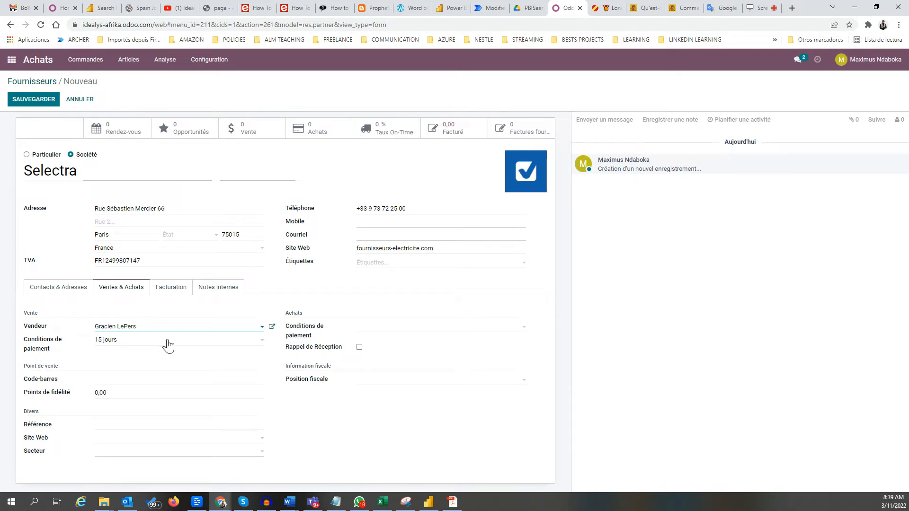
left_click(109, 380)
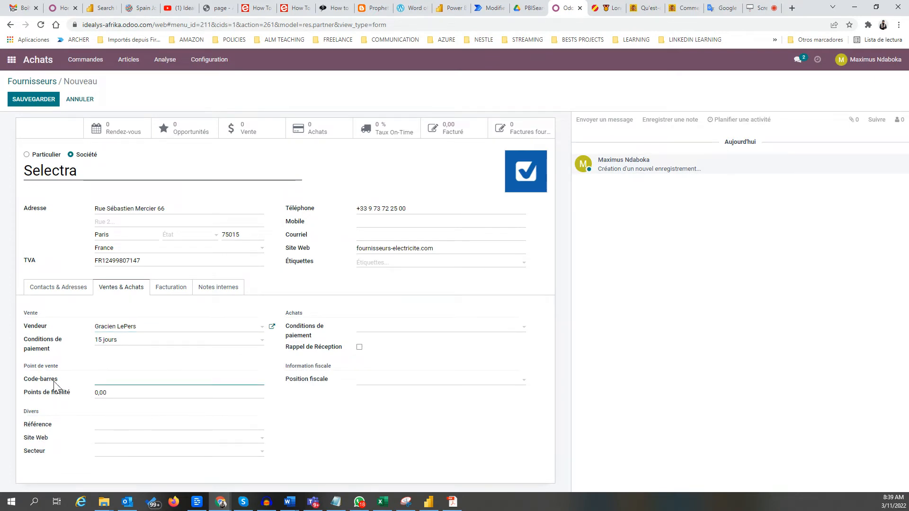
left_click(136, 439)
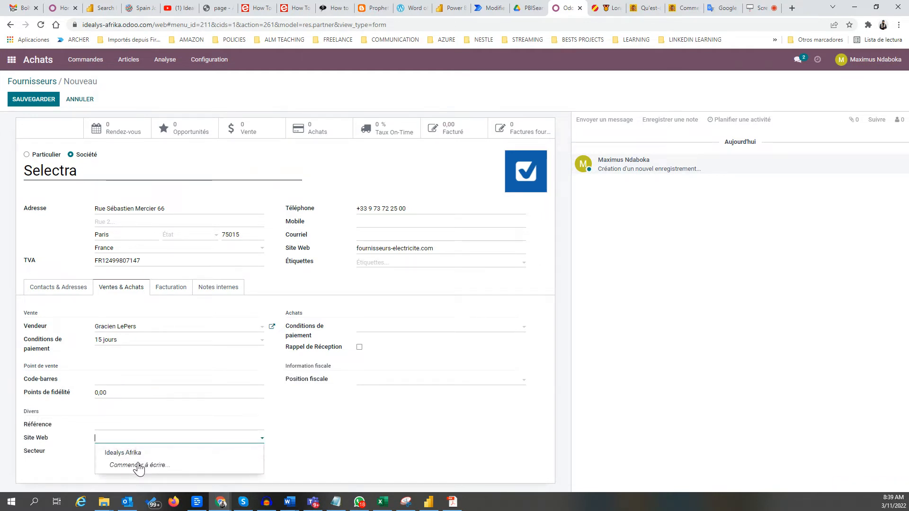
left_click(124, 436)
type("www.selec")
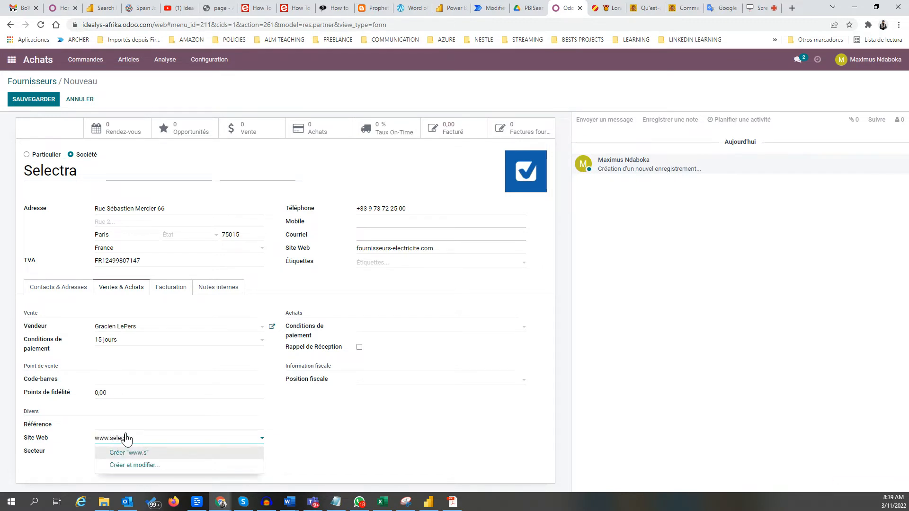
type("tra.com")
left_click(167, 454)
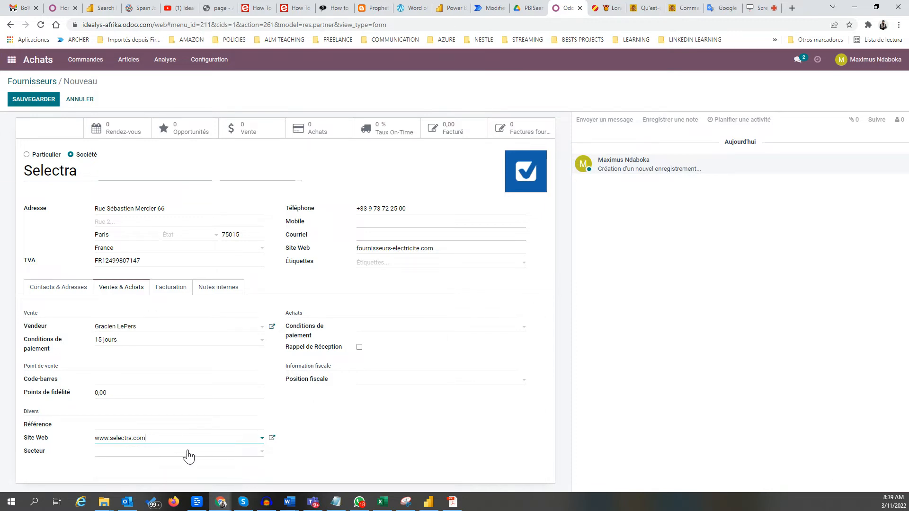
left_click(187, 453)
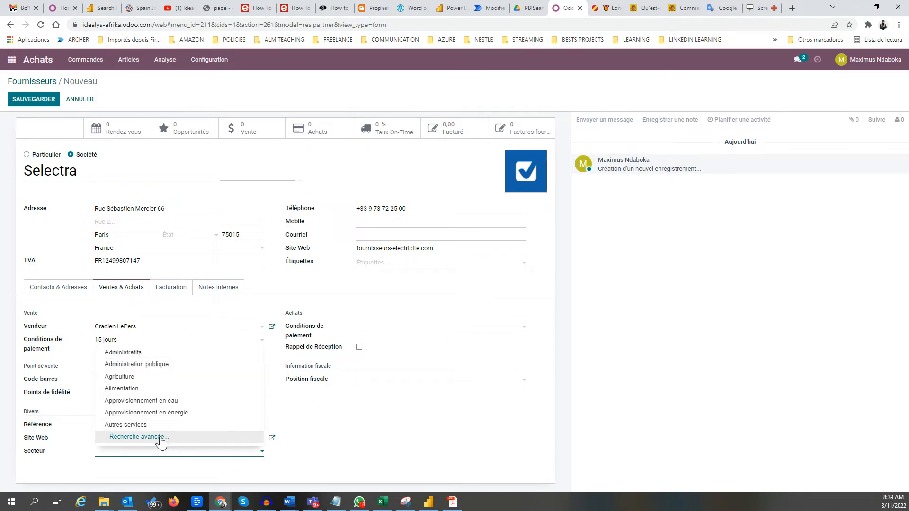
left_click(193, 413)
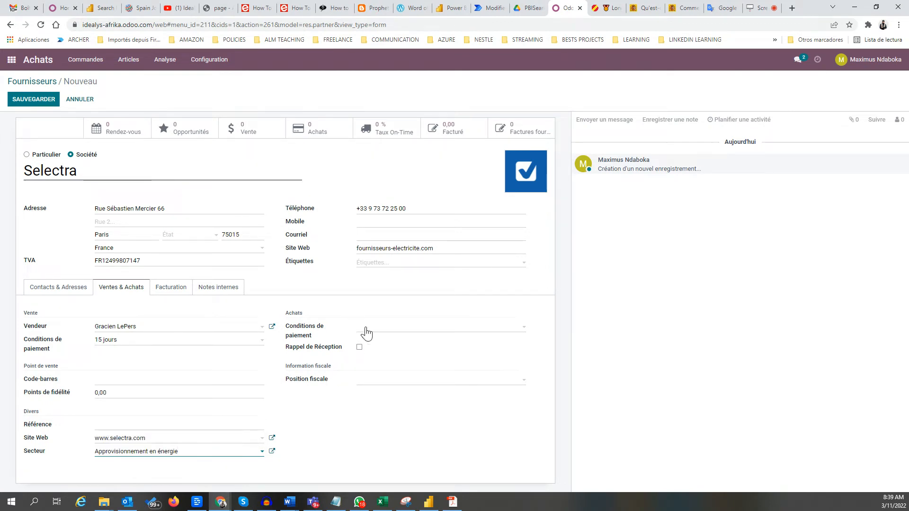
Set purchase payment terms to 15 jours and enable the Rappel de Réception reminder.
left_click(391, 331)
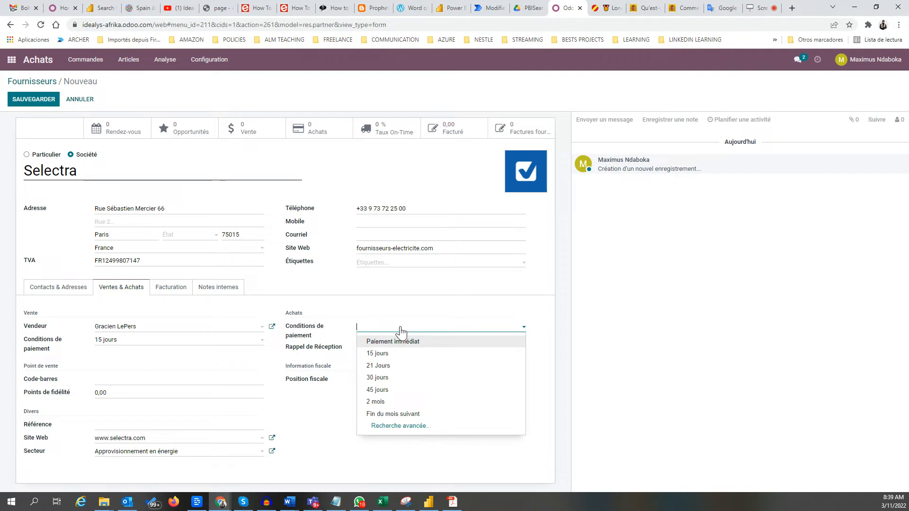
left_click(379, 353)
left_click(360, 348)
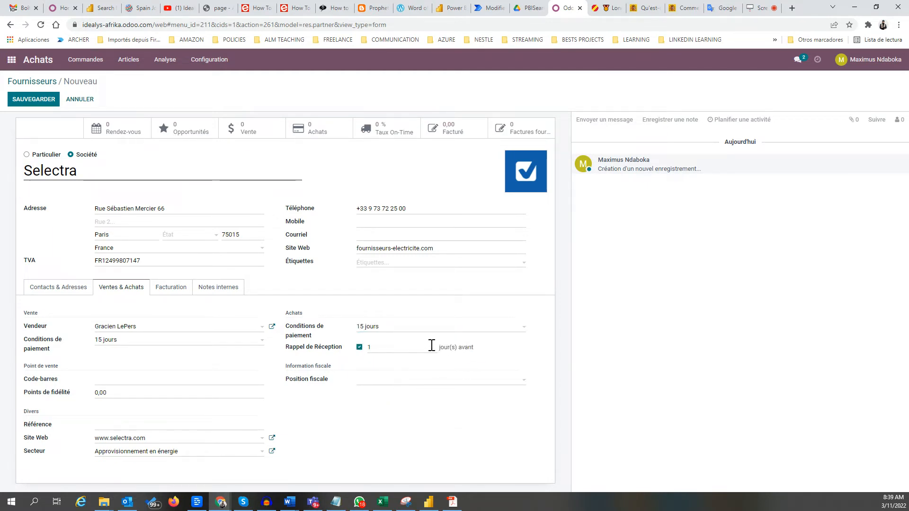
mouse_move(370, 348)
Add a bank account row under Facturation with a newly created bank, CaixaBank.
left_click(172, 288)
left_click(67, 341)
left_click(137, 343)
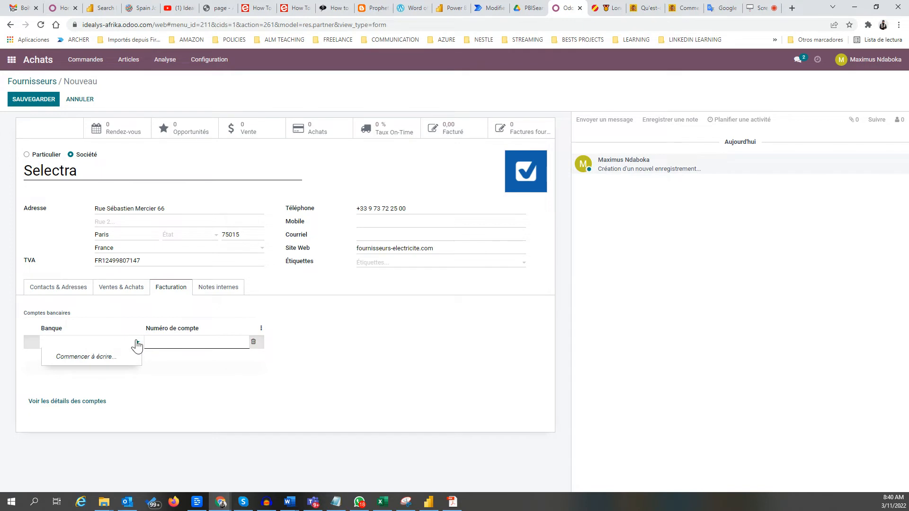
left_click(101, 343)
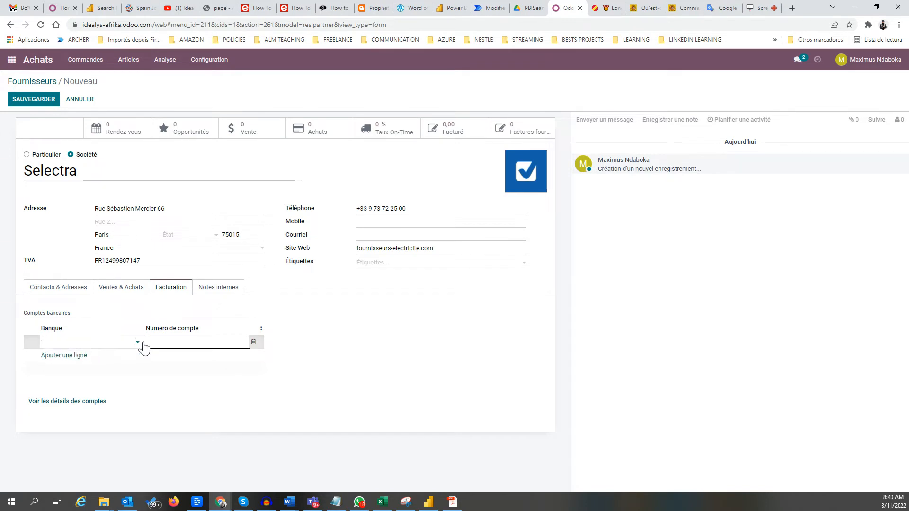
left_click(138, 345)
left_click(101, 345)
type("Cai")
key("BackSpace")
key("BackSpace")
key("BackSpace")
key("BackSpace")
key("BackSpace")
type("Ca")
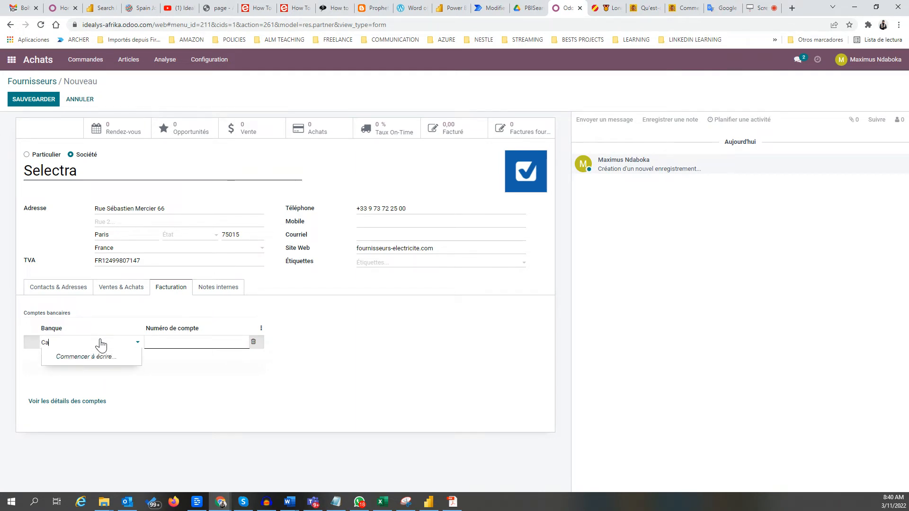
type("ixaBank")
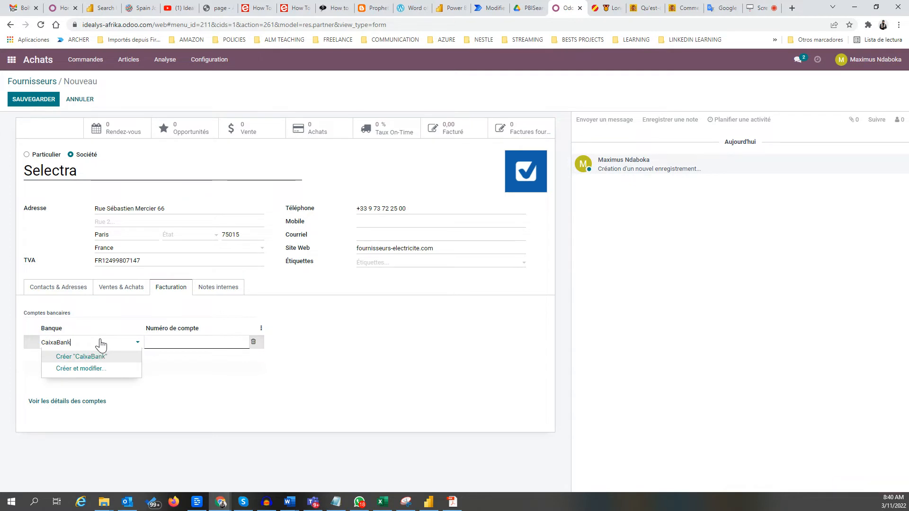
left_click(97, 357)
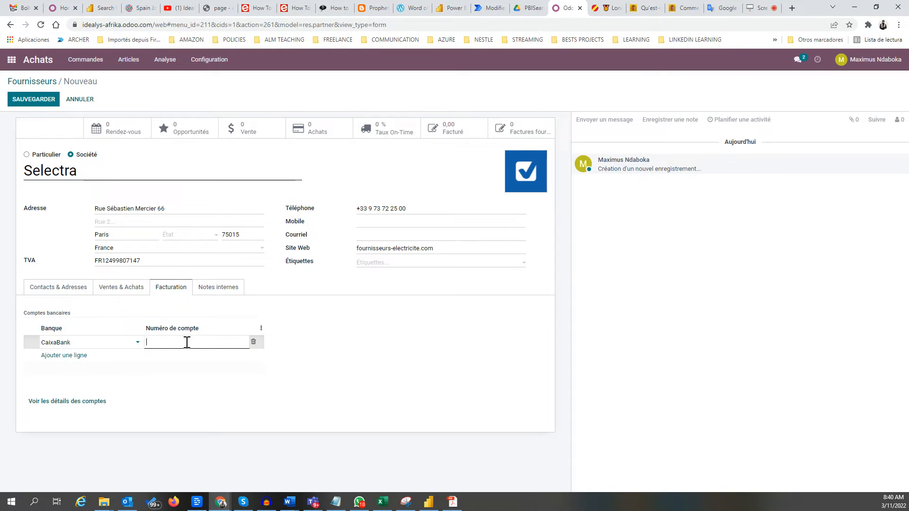
Enter the CaixaBank account number and confirm the row.
left_click(187, 343)
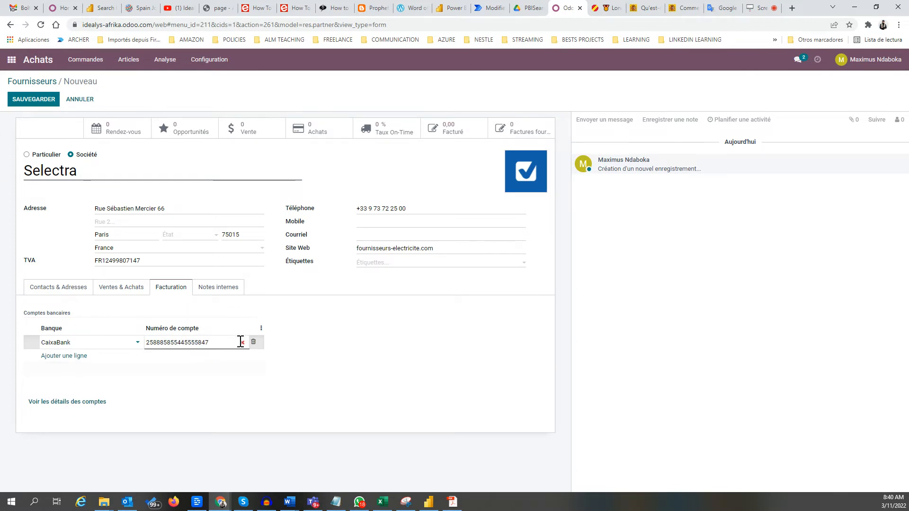
left_click(280, 343)
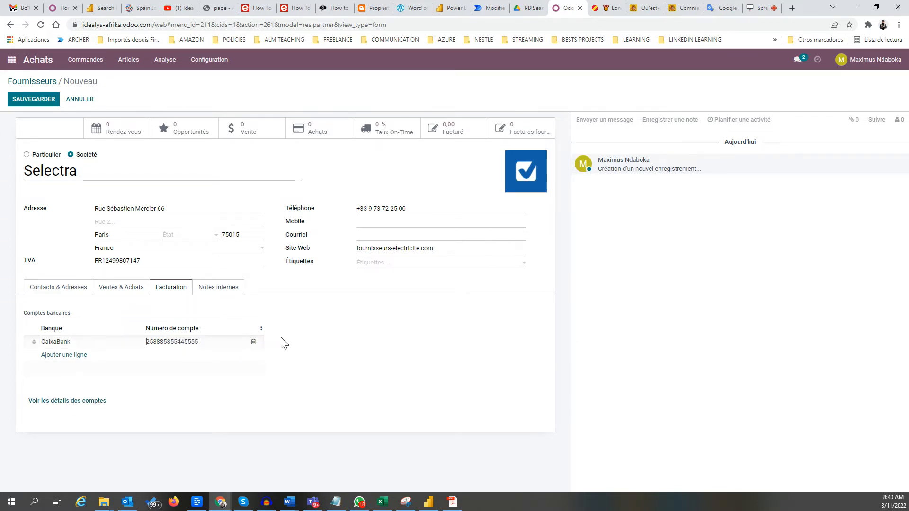
left_click(78, 401)
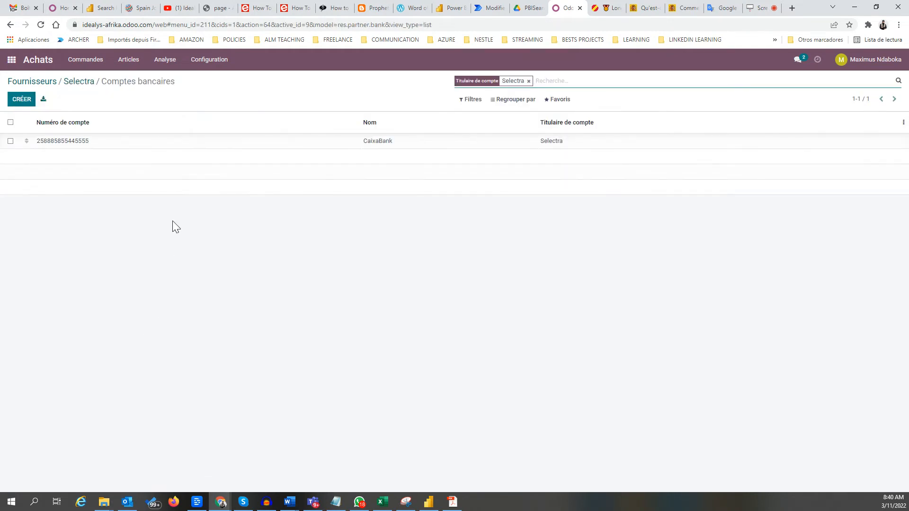
left_click(79, 81)
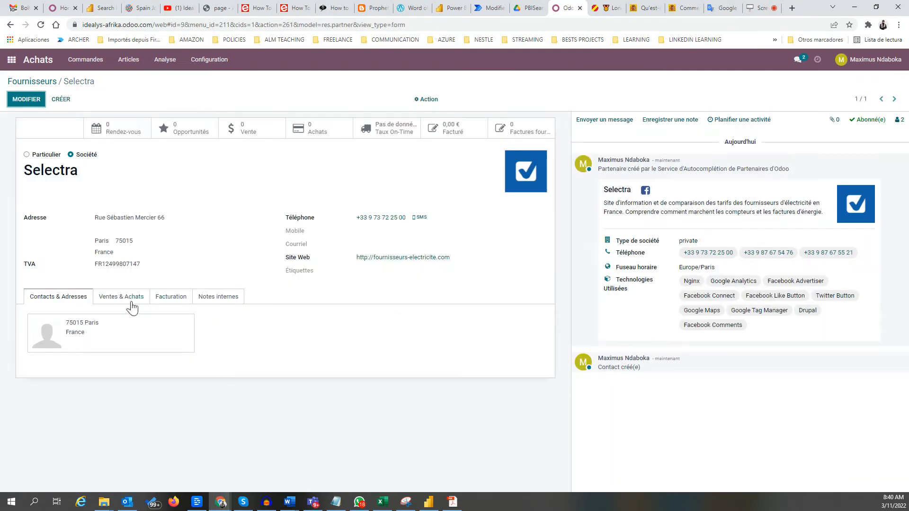
left_click(128, 299)
left_click(179, 299)
left_click(26, 99)
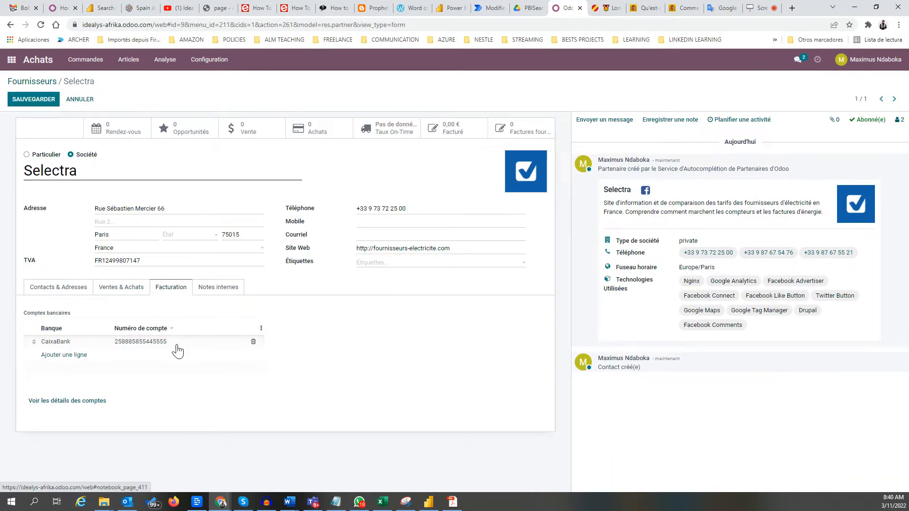
left_click(223, 291)
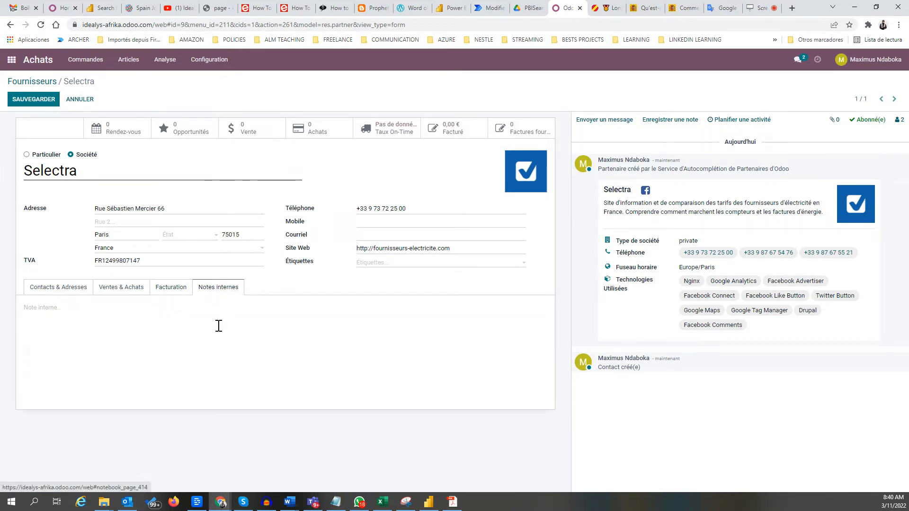
left_click(161, 291)
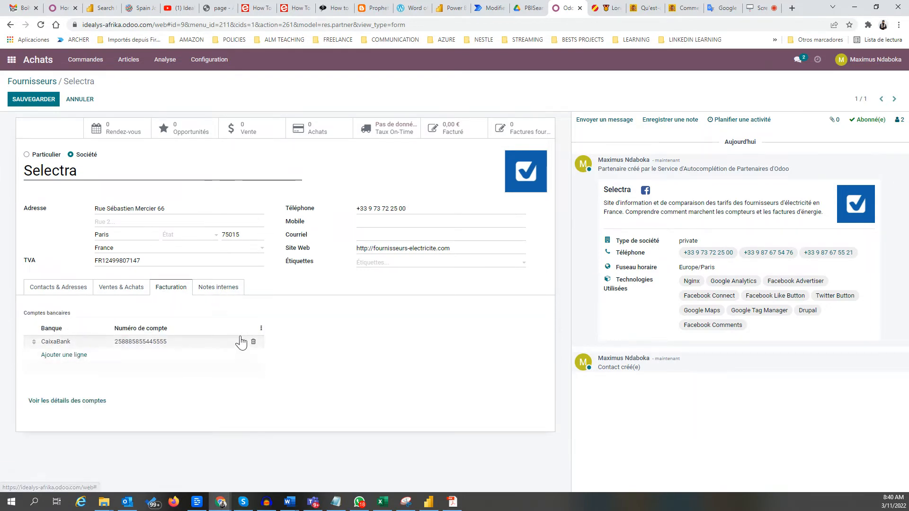
Tag Selectra with two new tags, Energie and Electricité.
left_click(391, 263)
left_click(398, 264)
type("Elect")
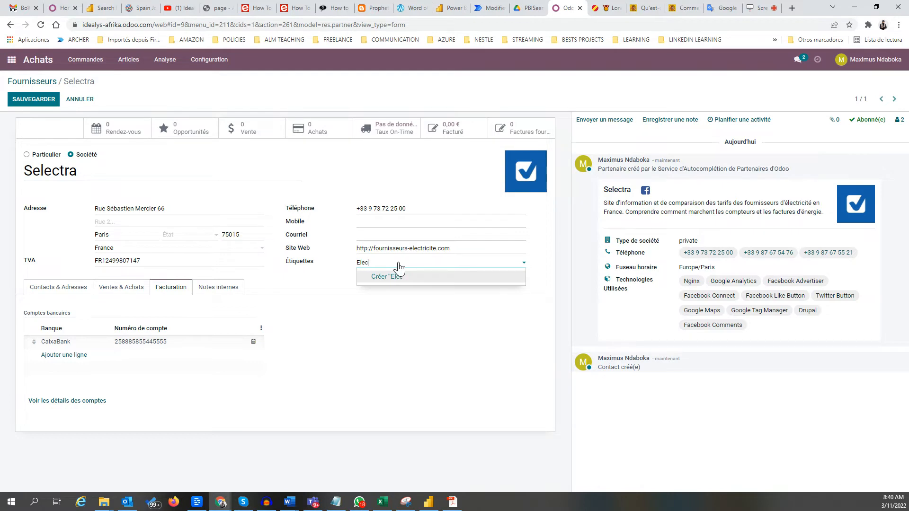
key("BackSpace")
key("BackSpace")
key("BackSpace")
key("BackSpace")
type("nergie")
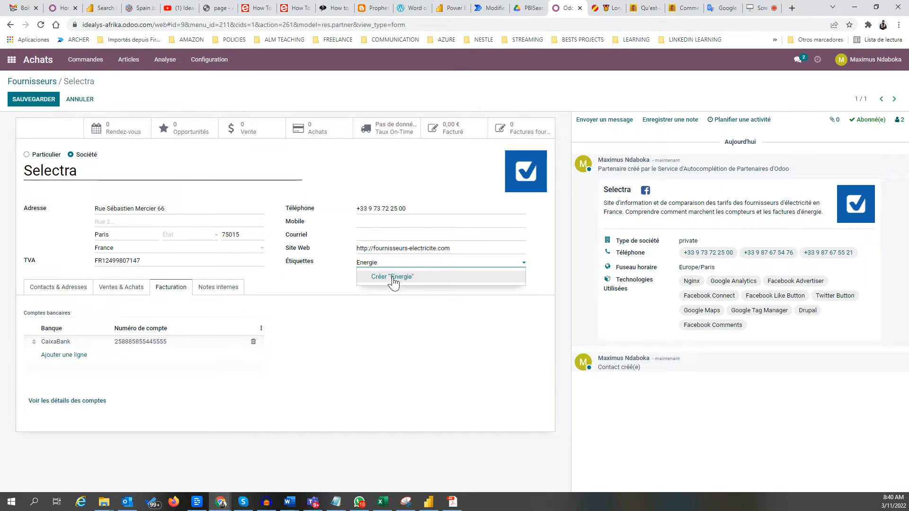
left_click(393, 280)
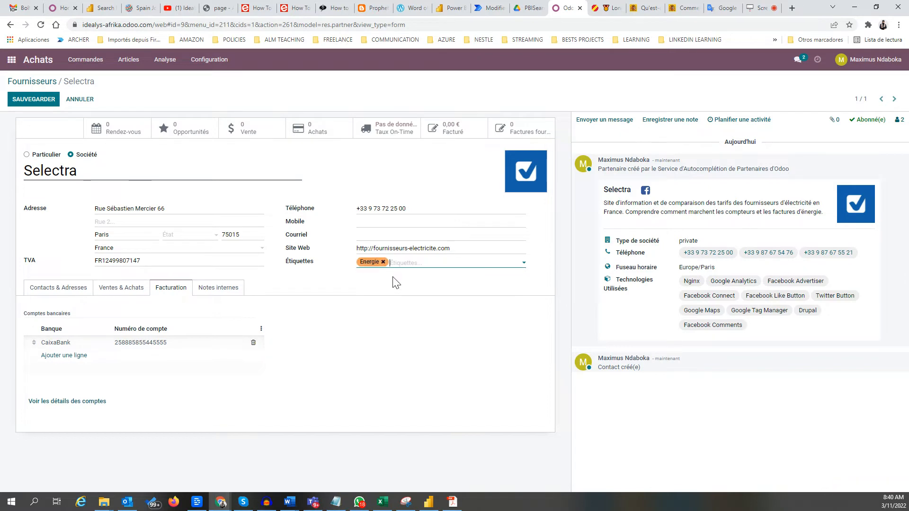
left_click(415, 264)
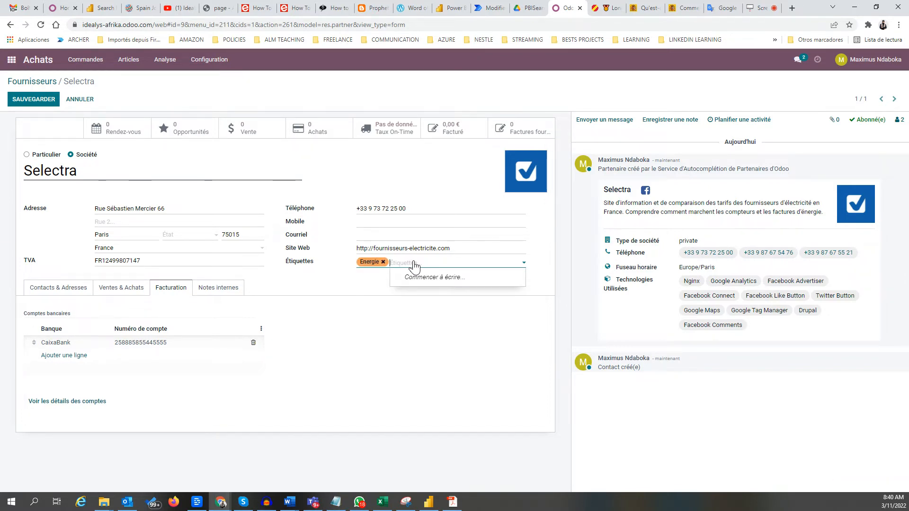
type("Electrice")
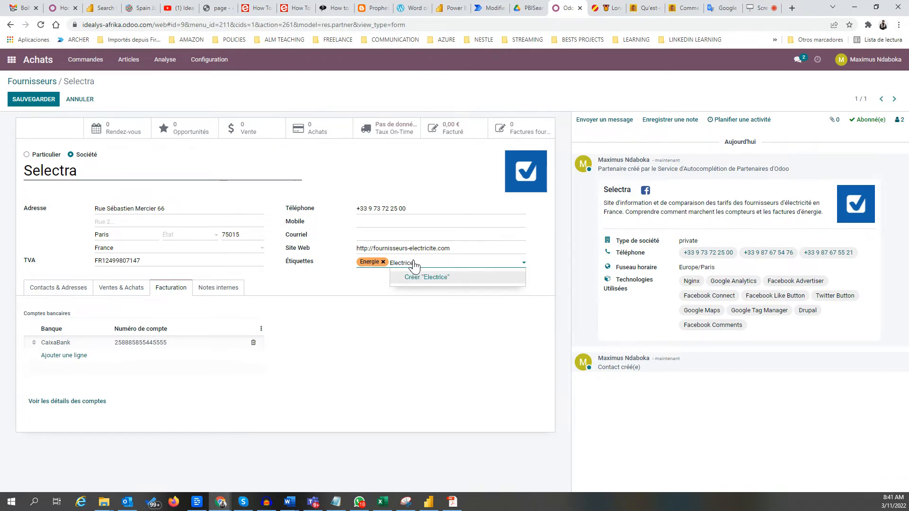
key("BackSpace")
left_click(464, 280)
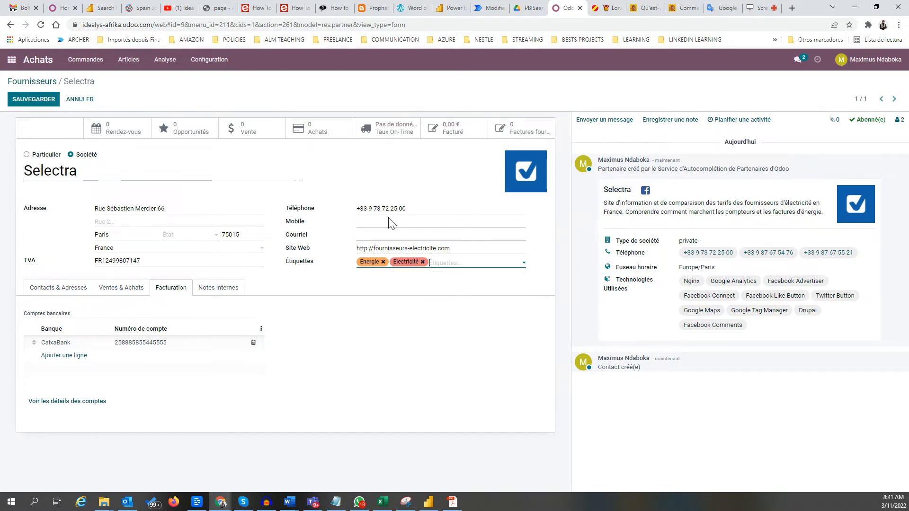
Add Selectra's e-mail address and copy its phone number into the Mobile field.
left_click(364, 235)
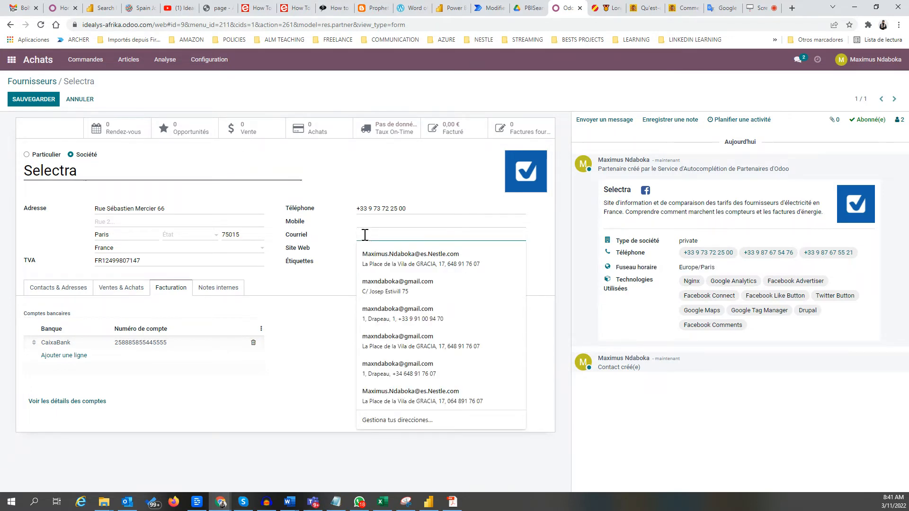
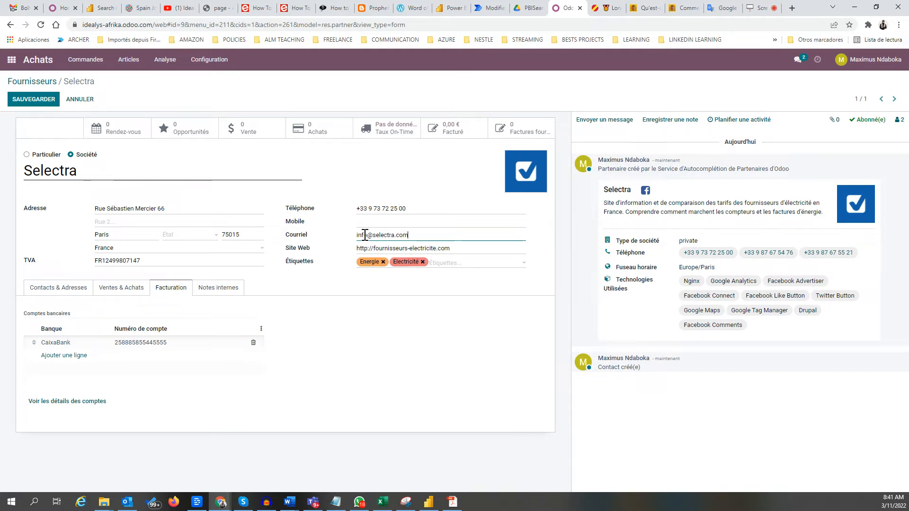
left_click(385, 222)
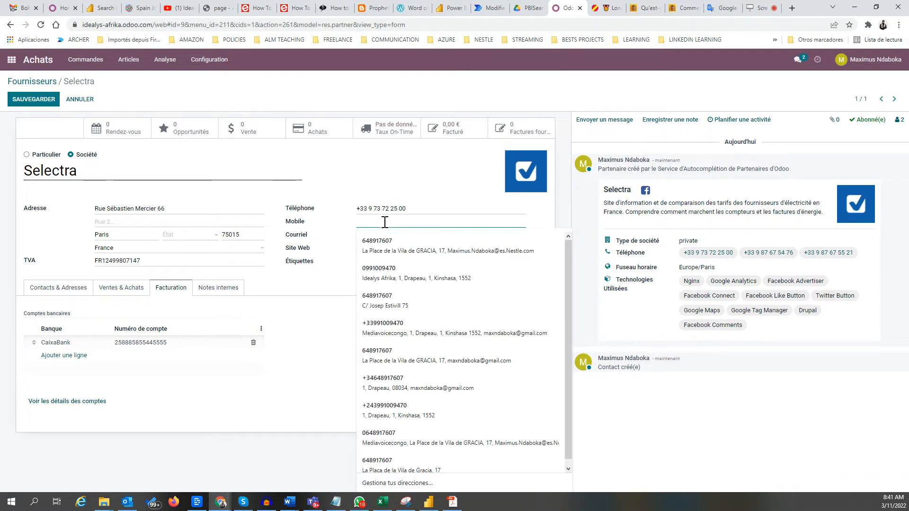
left_click_drag(429, 208, 345, 218)
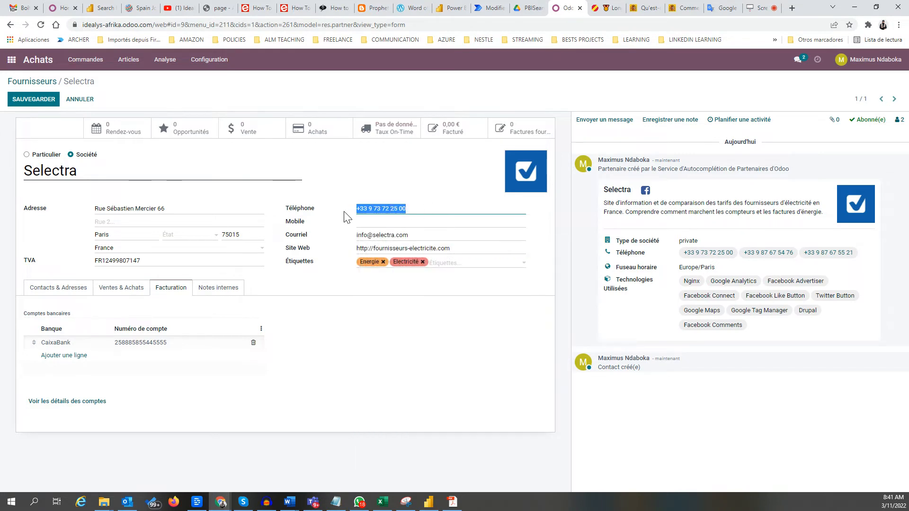
key("ctrl+c")
left_click(364, 223)
key("ctrl+v")
left_click(330, 346)
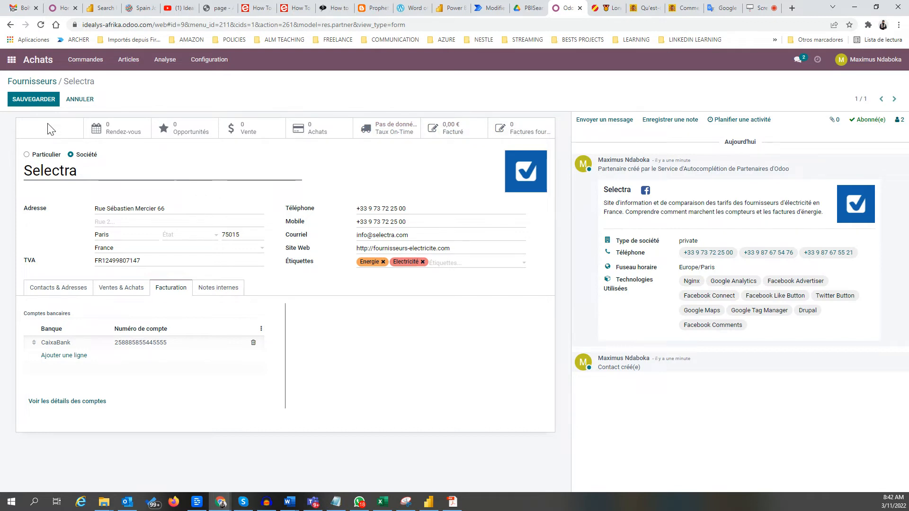
Save the Selectra supplier record and return to the Fournisseurs list.
left_click(36, 99)
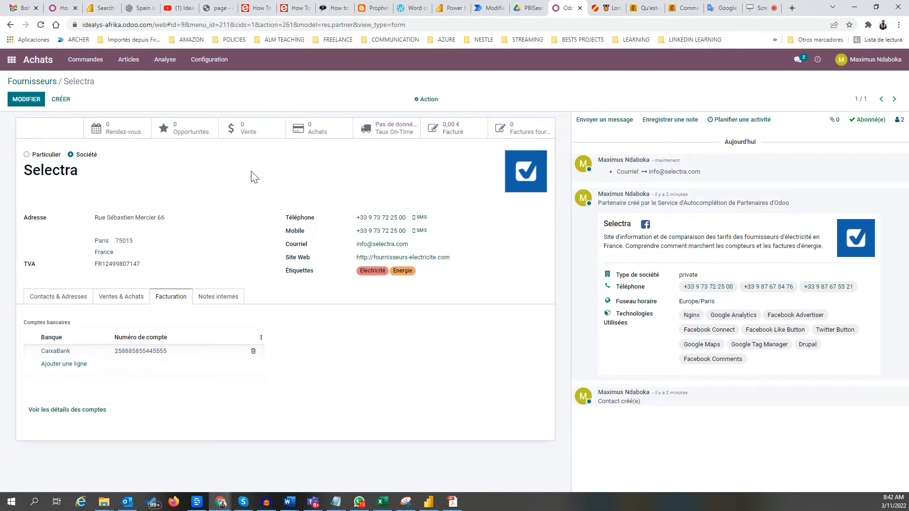
left_click(23, 82)
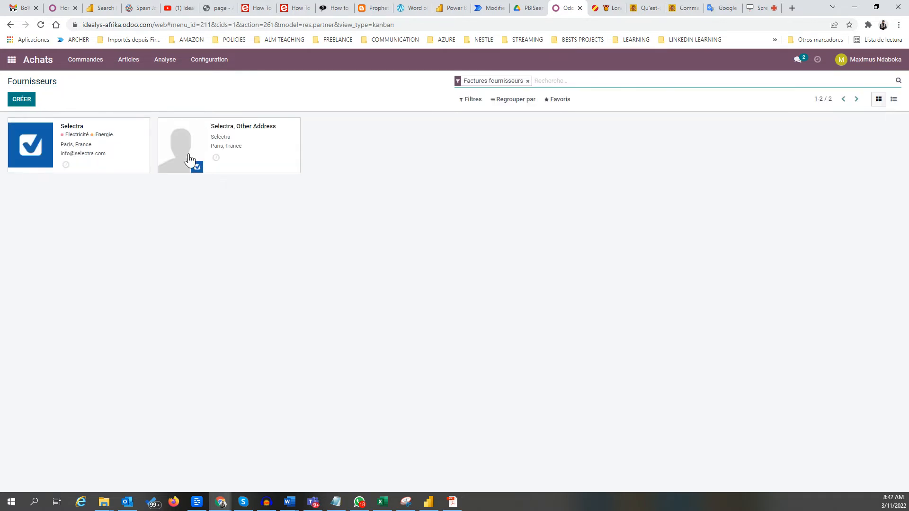
Open the Purchases settings page from the Configuration menu.
left_click(129, 60)
left_click(105, 62)
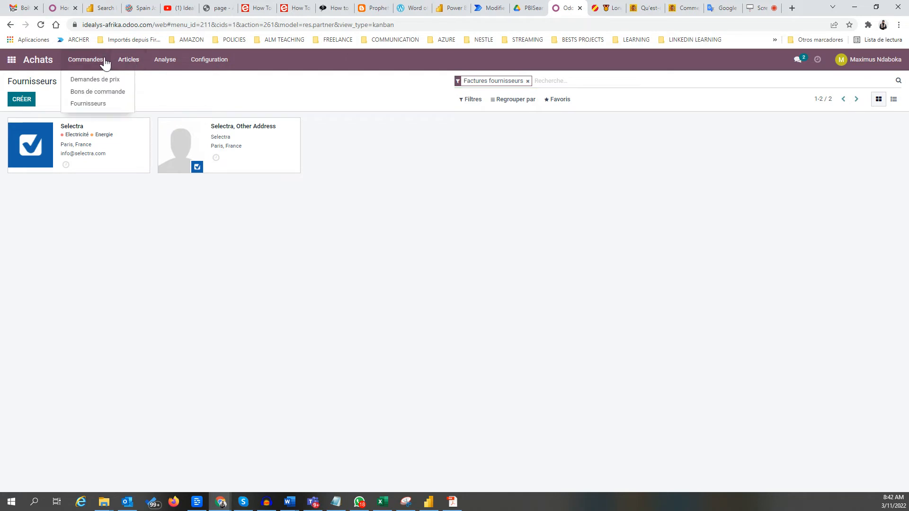
mouse_move(176, 64)
mouse_move(214, 62)
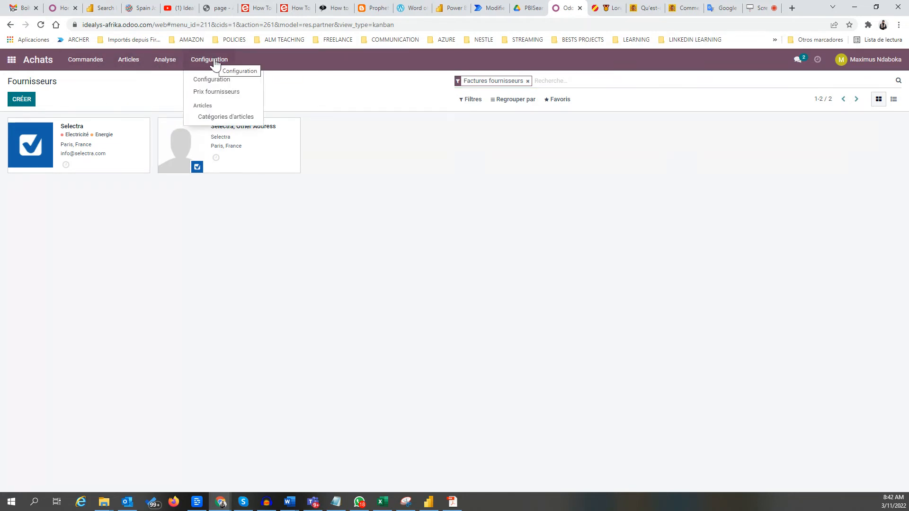
left_click(226, 86)
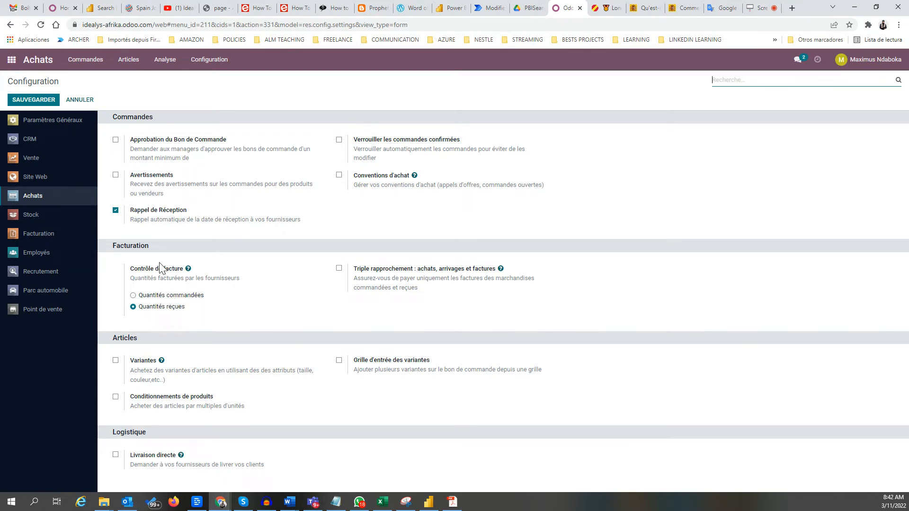
mouse_move(165, 312)
Enable Avertissements and Livraison directe, then save the settings in the unsaved-changes dialog.
left_click(116, 176)
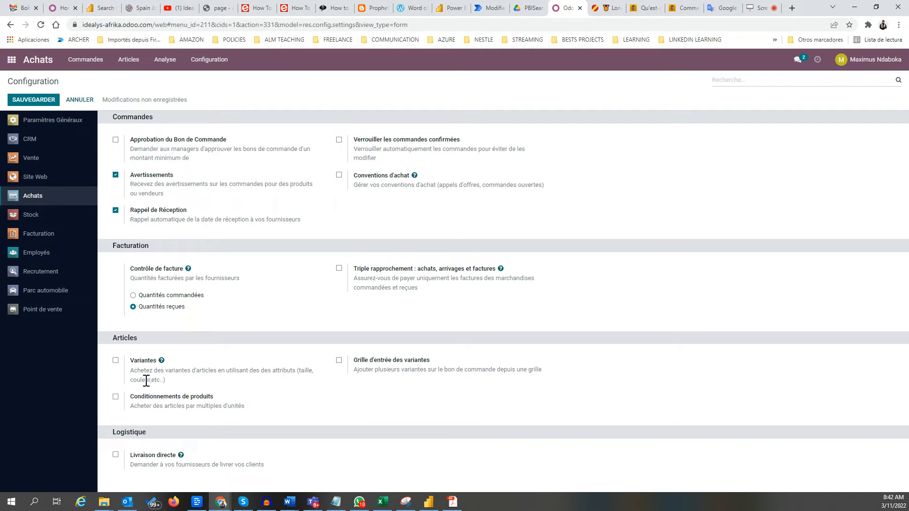
left_click(116, 456)
left_click(214, 66)
left_click(212, 90)
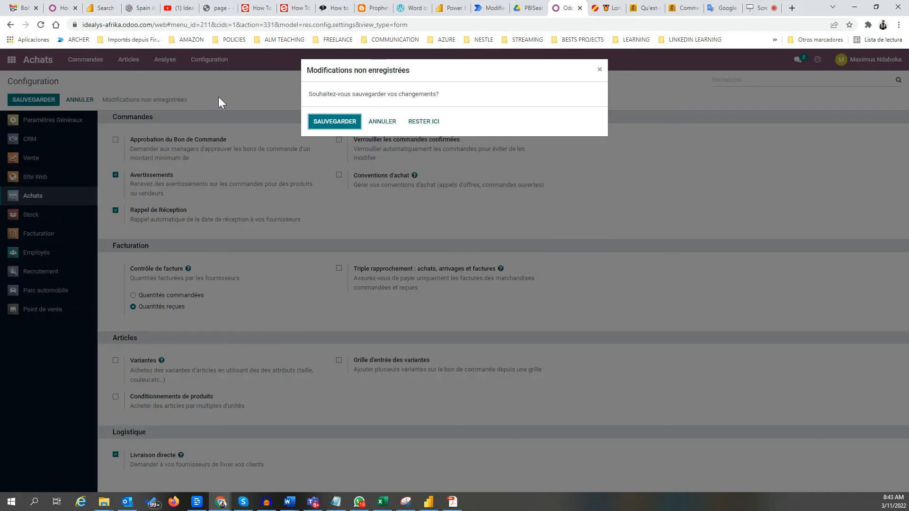
left_click(326, 124)
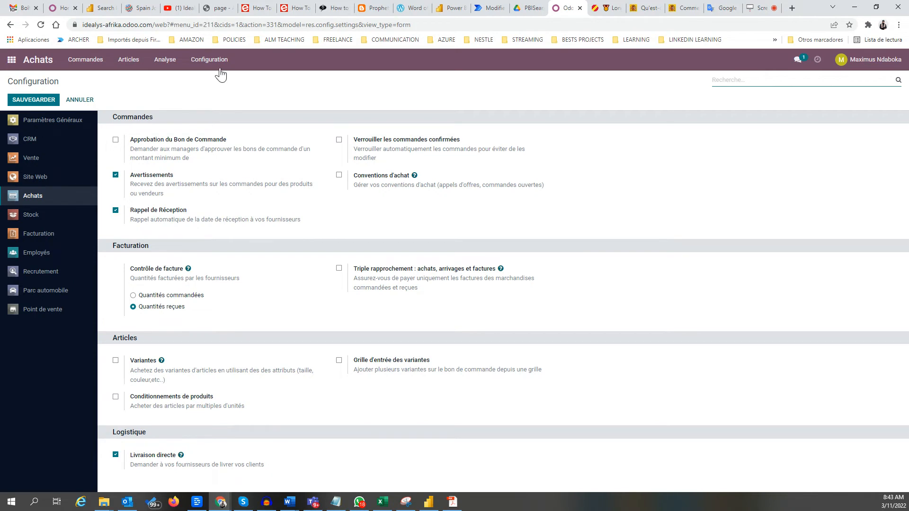
Check the vendor price list under Prix fournisseurs.
left_click(218, 65)
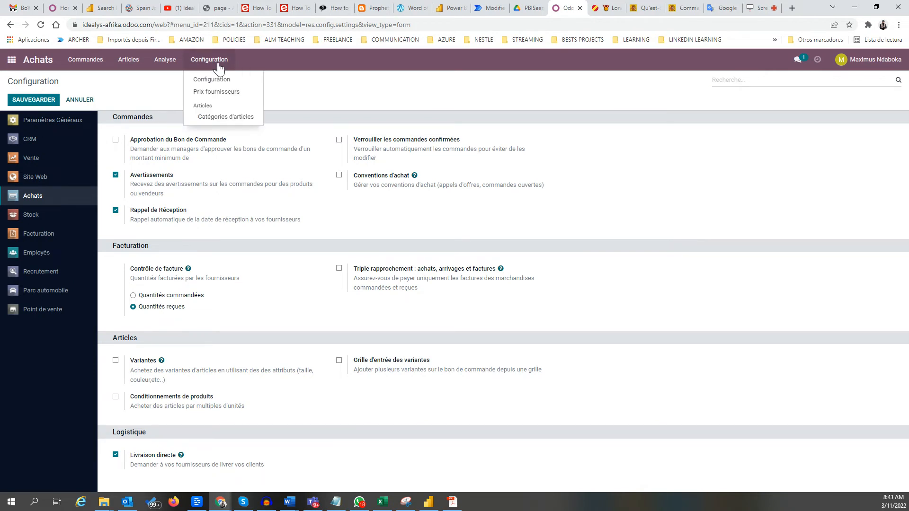
mouse_move(153, 68)
mouse_move(208, 61)
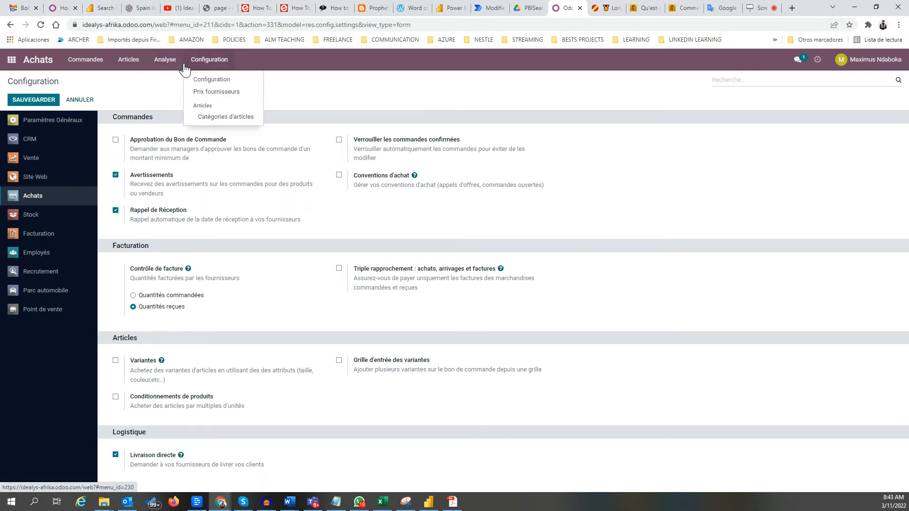
left_click(219, 93)
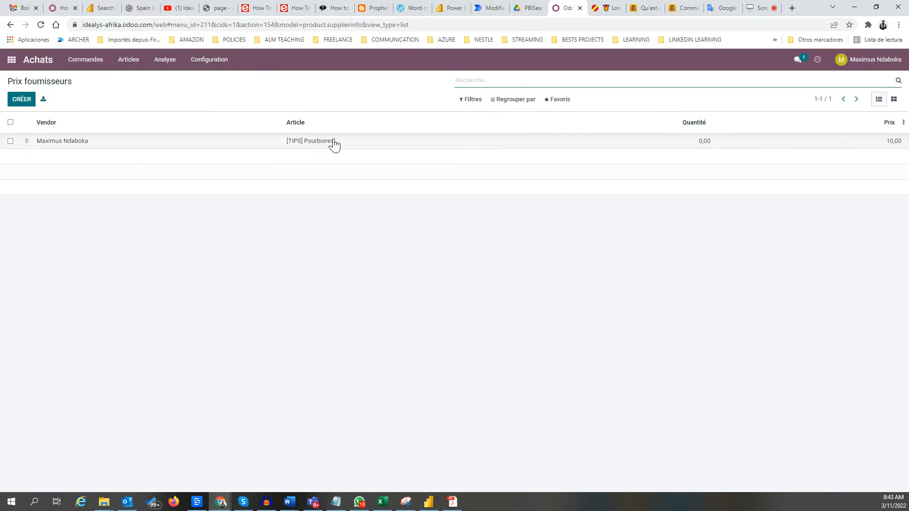
Open the All / Saleable record from the product categories list.
left_click(202, 62)
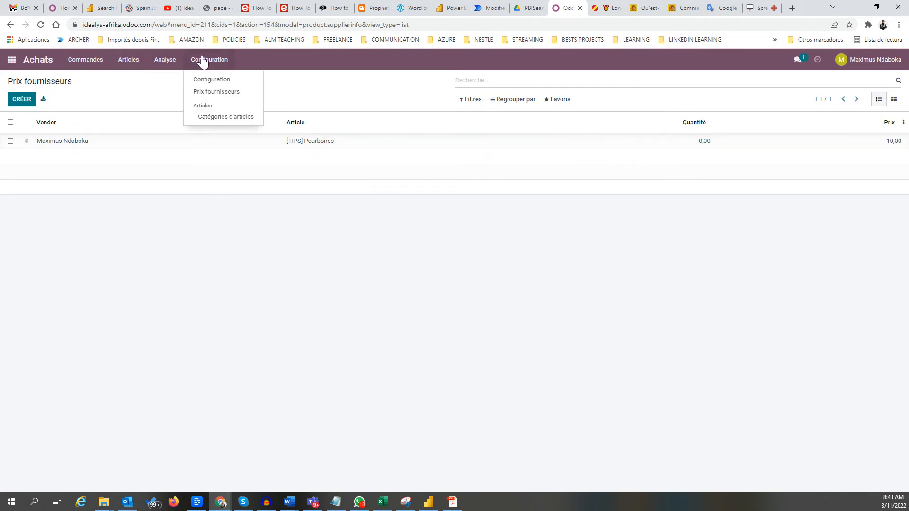
left_click(207, 118)
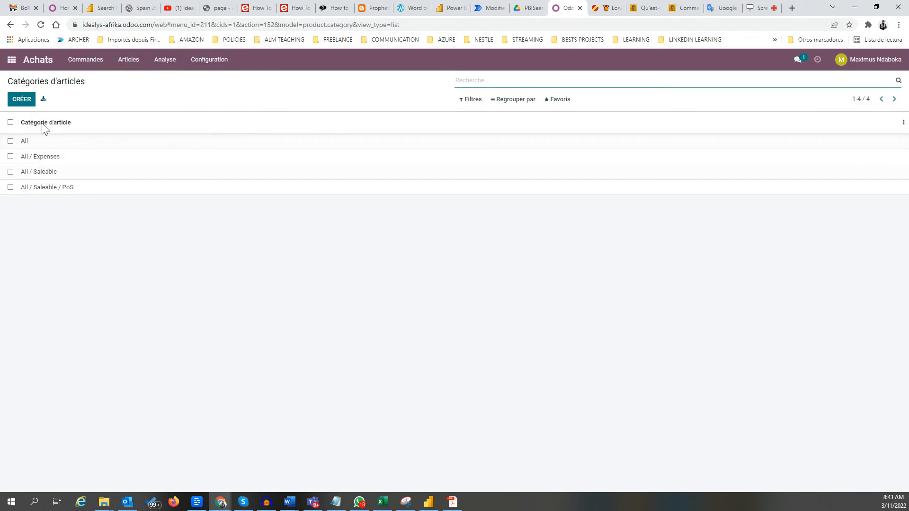
left_click(47, 172)
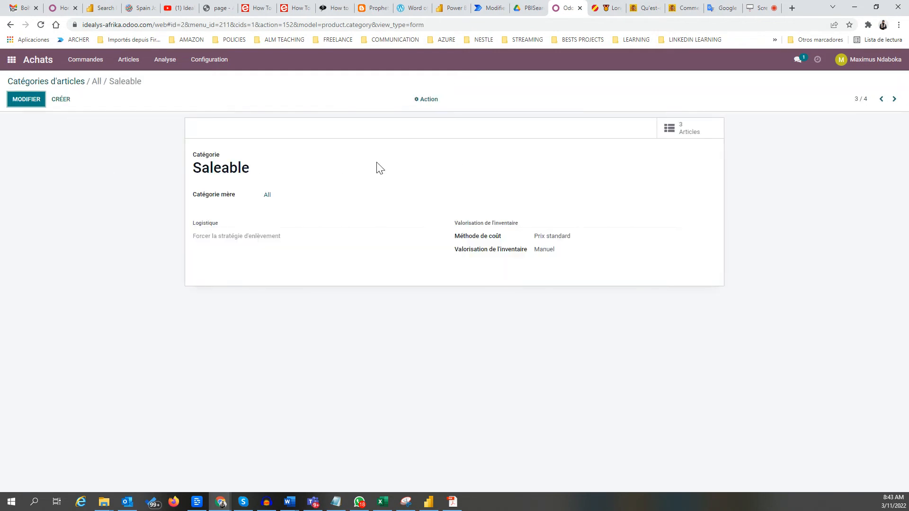
Create a new product named 'Groupe Electrogene' as a stockable item.
left_click(134, 60)
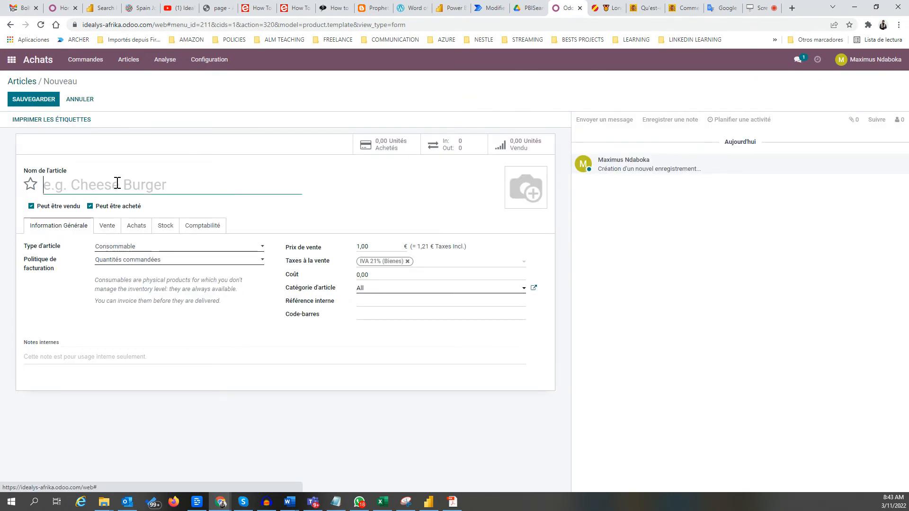
type("Groupe Electrog")
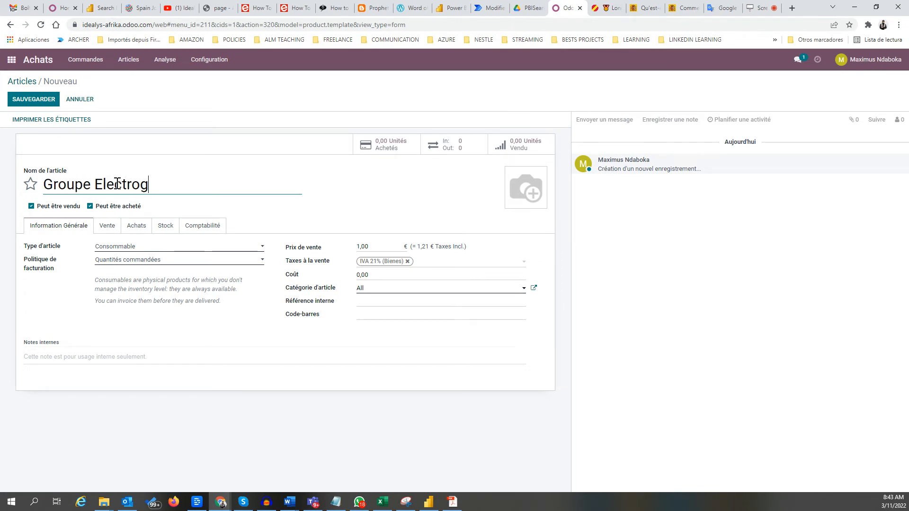
type("ene")
left_click(259, 247)
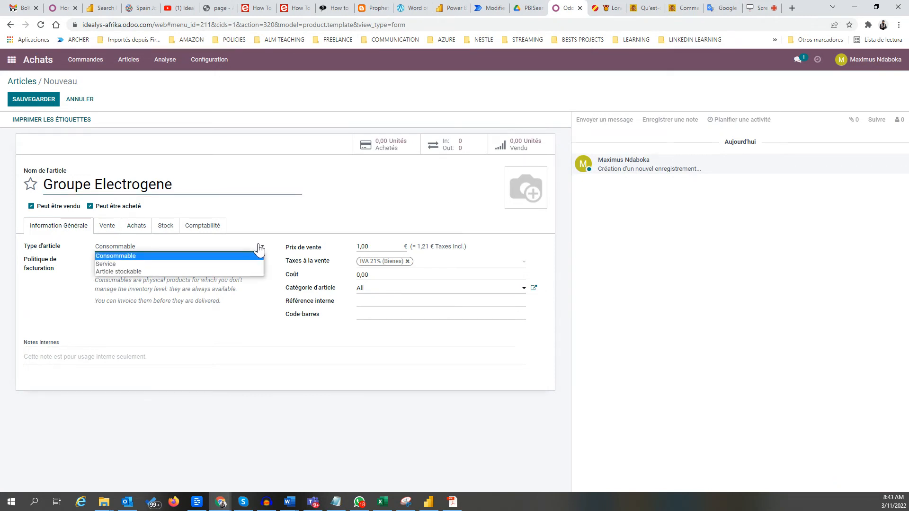
left_click(140, 271)
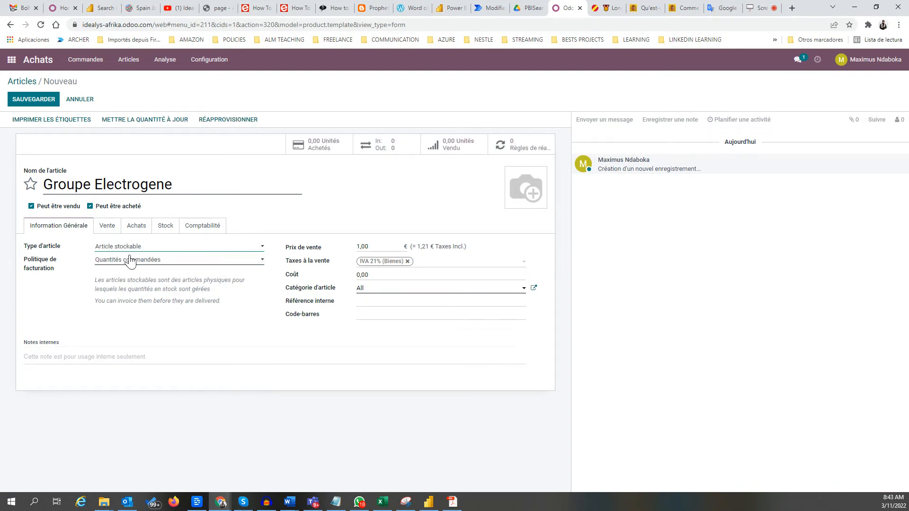
Set the invoicing policy to Quantités livrées and select the sale price for replacement.
left_click(236, 263)
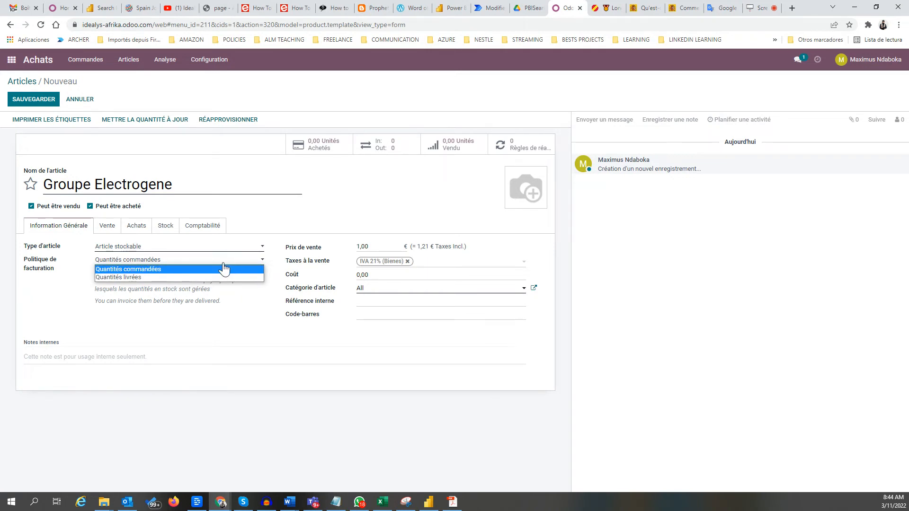
left_click(140, 277)
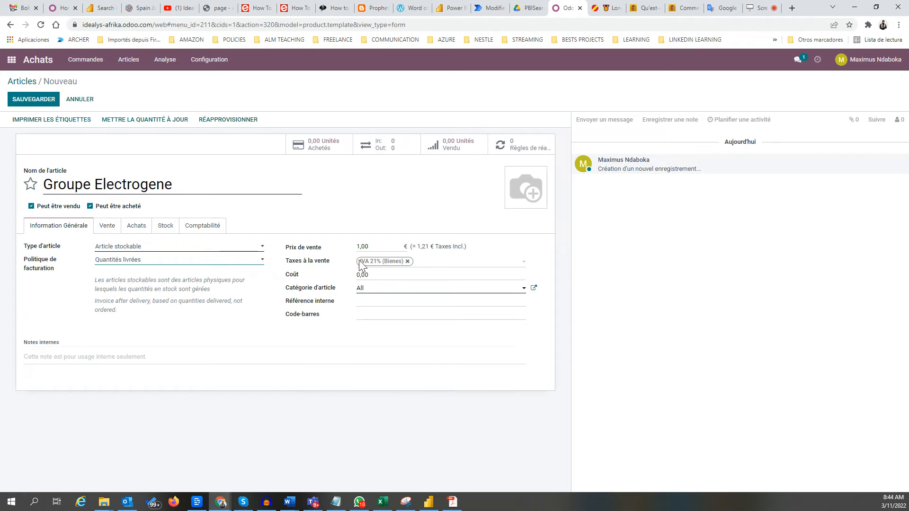
left_click(380, 245)
left_click_drag(381, 245, 351, 250)
Confirm the 900 sale price, review the sale taxes unchanged, and set the cost to 900.
left_click(392, 277)
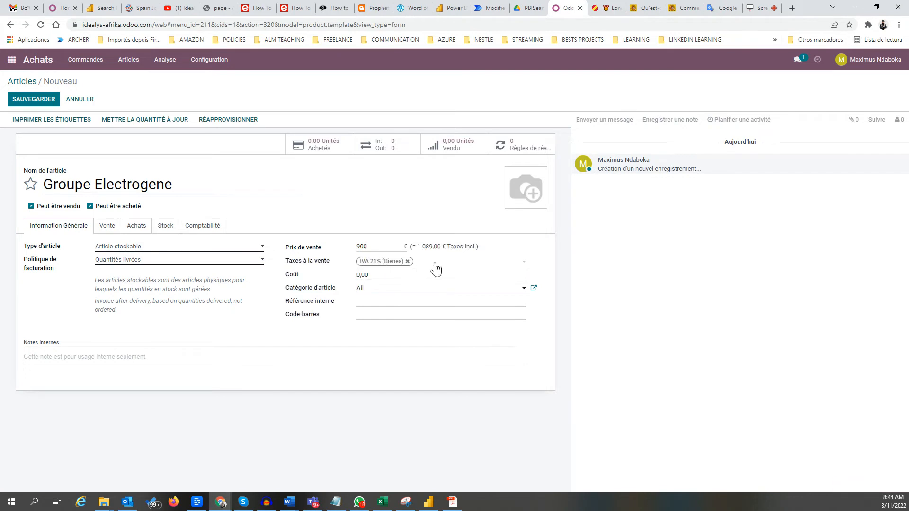
left_click(522, 265)
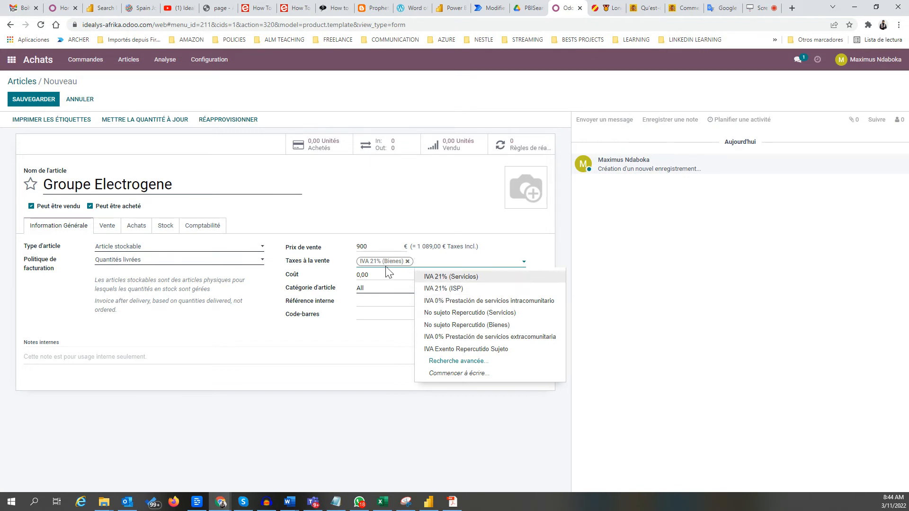
left_click(304, 378)
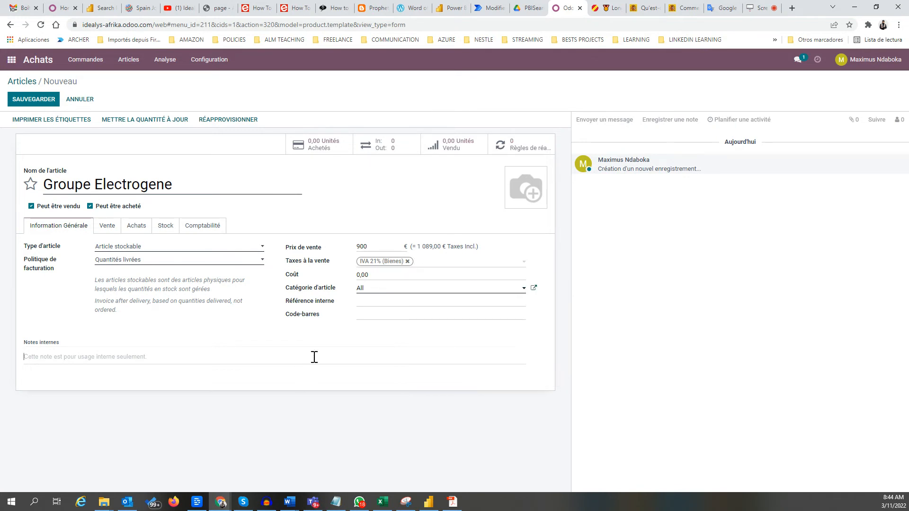
left_click(386, 274)
left_click_drag(403, 276, 354, 274)
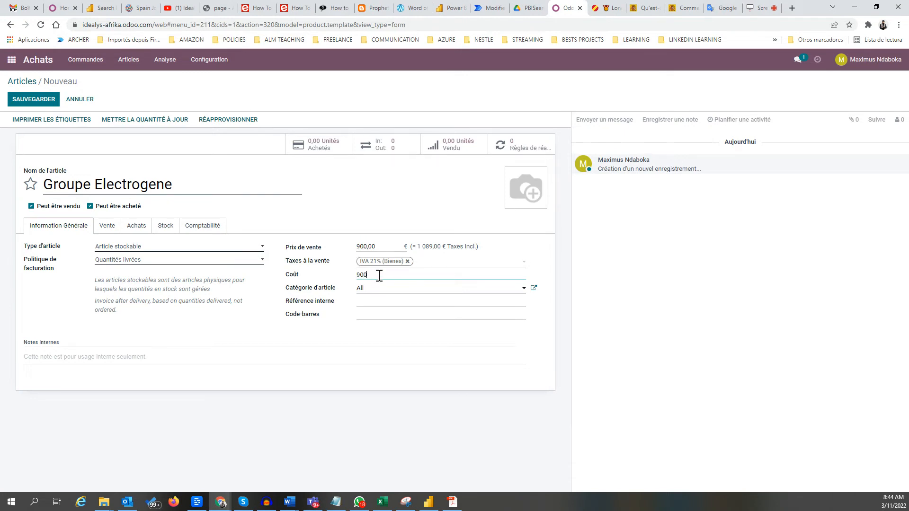
left_click(390, 304)
Keep the product category as All and enter internal reference GE0015.
left_click(393, 289)
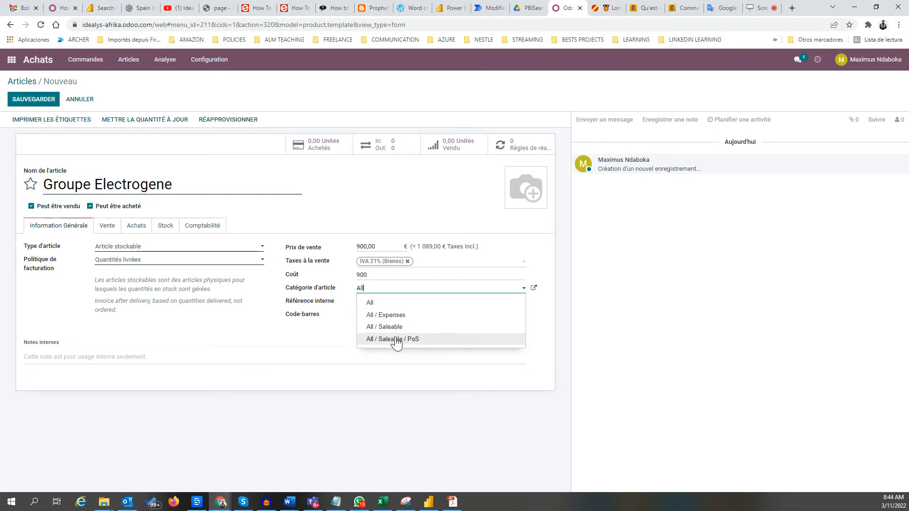
left_click(385, 302)
left_click(386, 301)
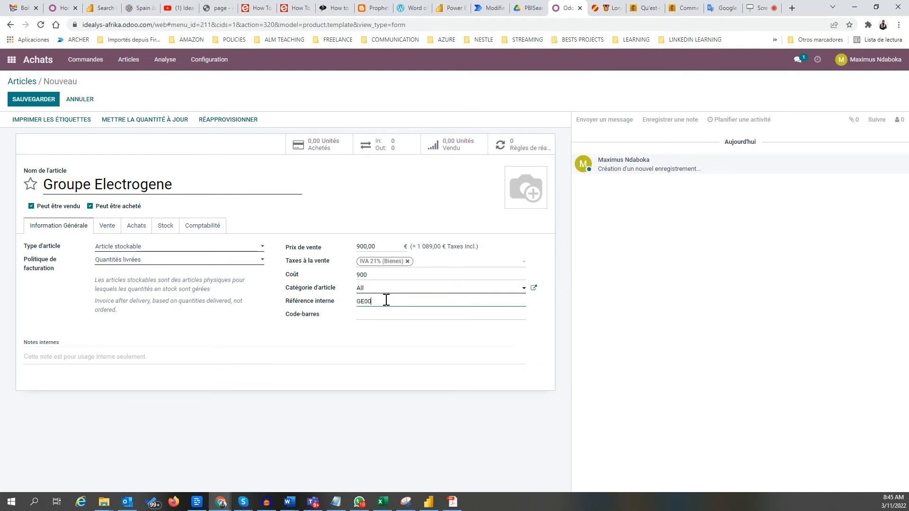
left_click(388, 315)
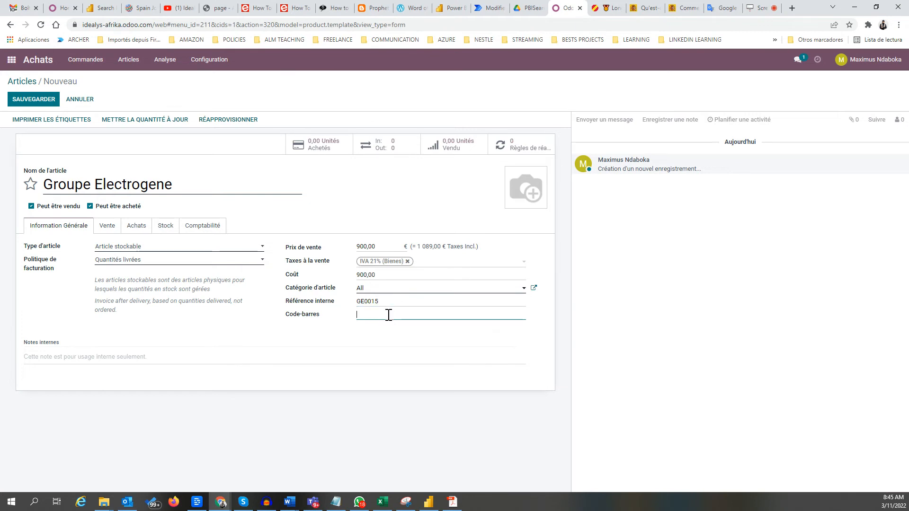
left_click(108, 227)
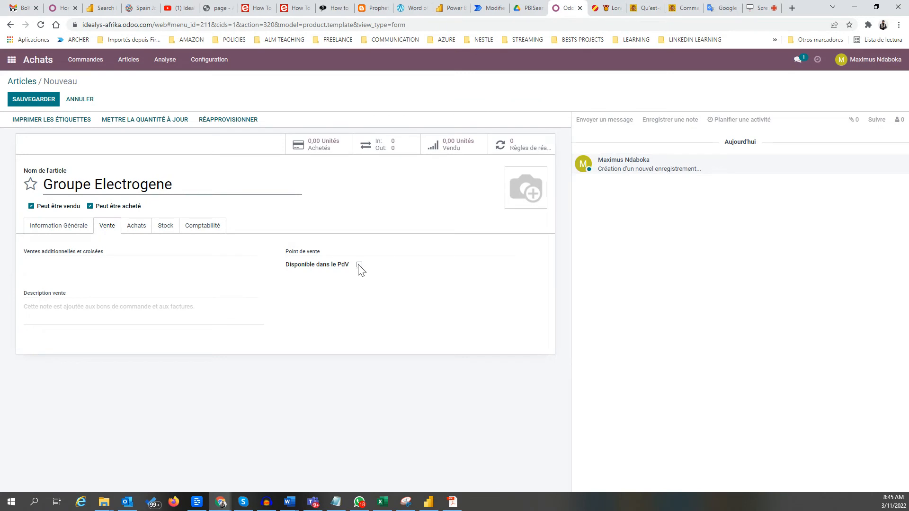
Add Selectra as the product's vendor on the Achats tab.
left_click(135, 227)
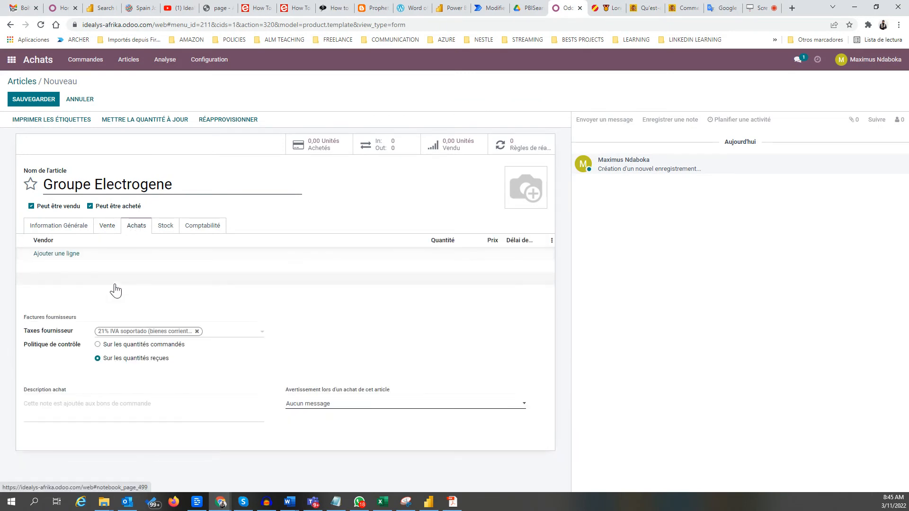
left_click(63, 256)
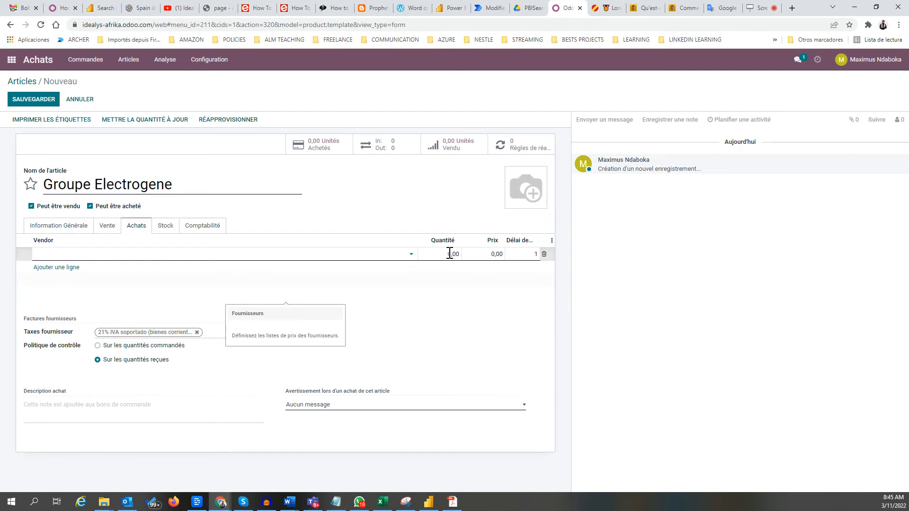
left_click(412, 257)
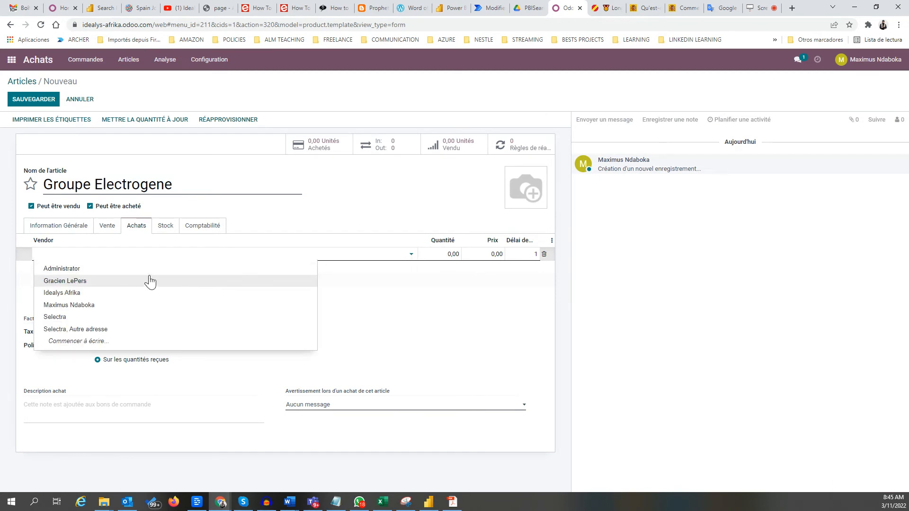
left_click(67, 320)
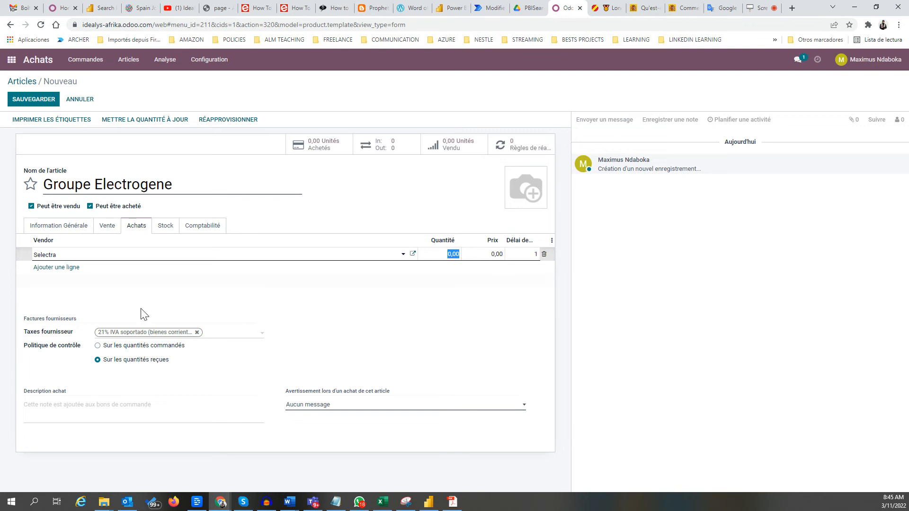
Set the purchase warning to Avertissement and write the warning message.
left_click(346, 405)
mouse_move(347, 410)
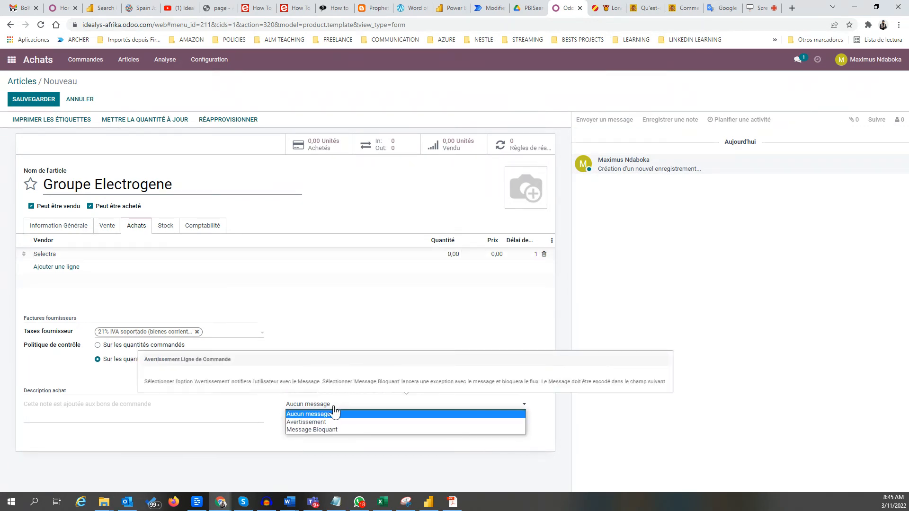
left_click(314, 422)
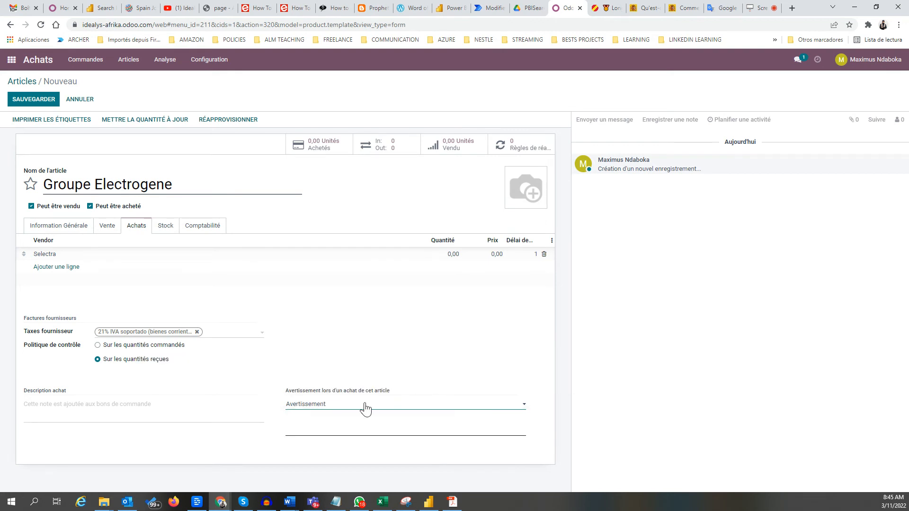
left_click(321, 424)
type("L")
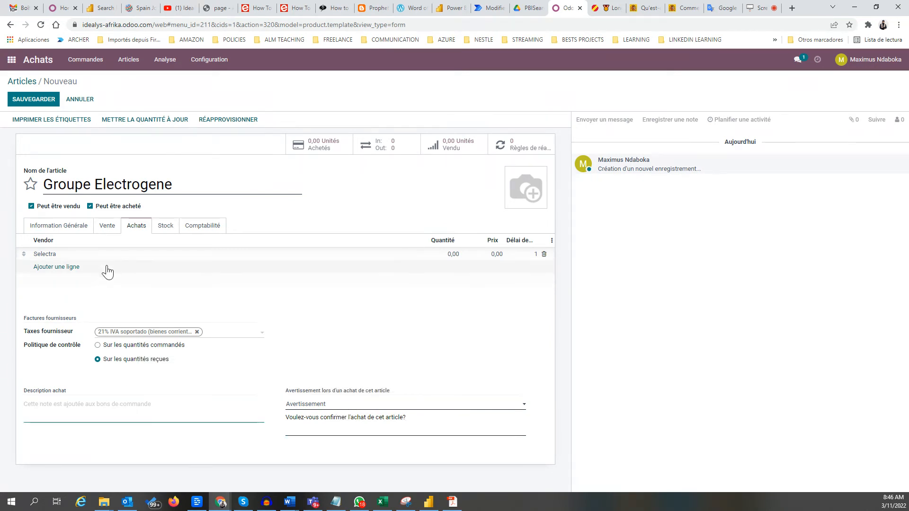
Tick Livraison directe on the Stock tab and save to view the route diagram.
left_click(166, 227)
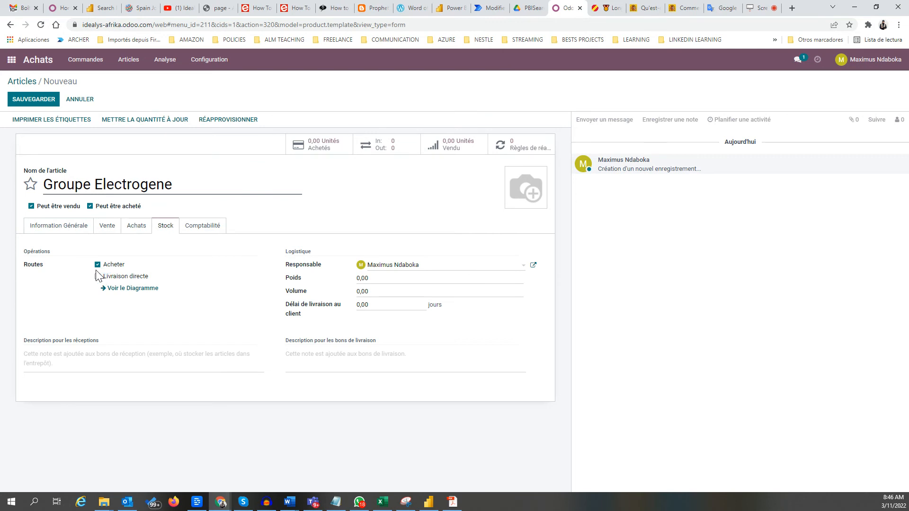
left_click(98, 276)
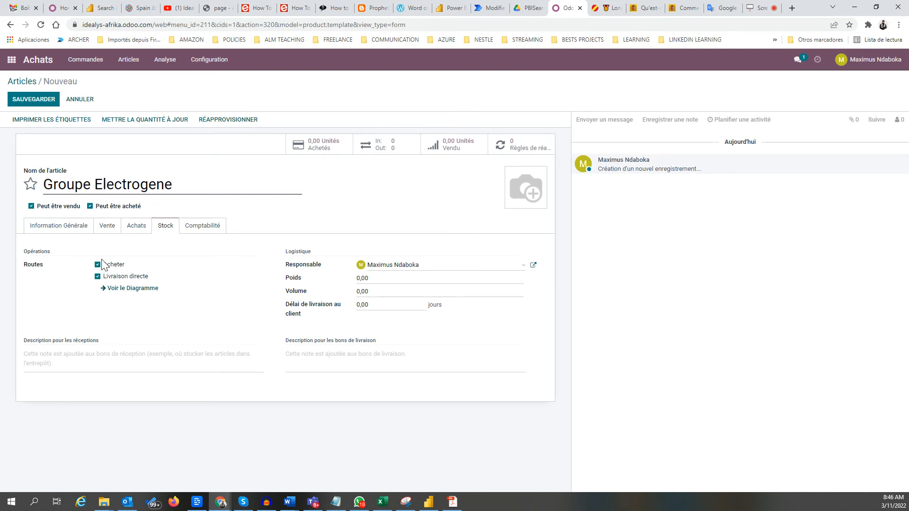
left_click(132, 290)
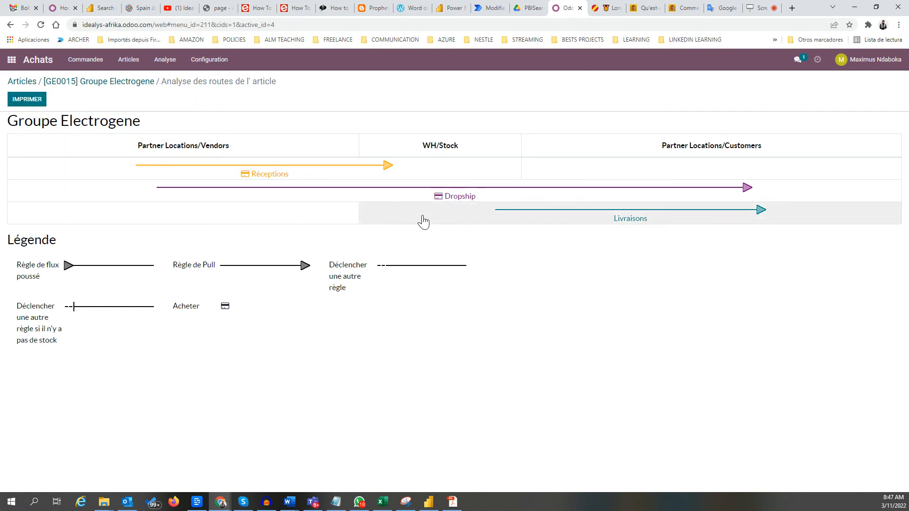
Go back from the route diagram to the Groupe Electrogene product form.
left_click(132, 87)
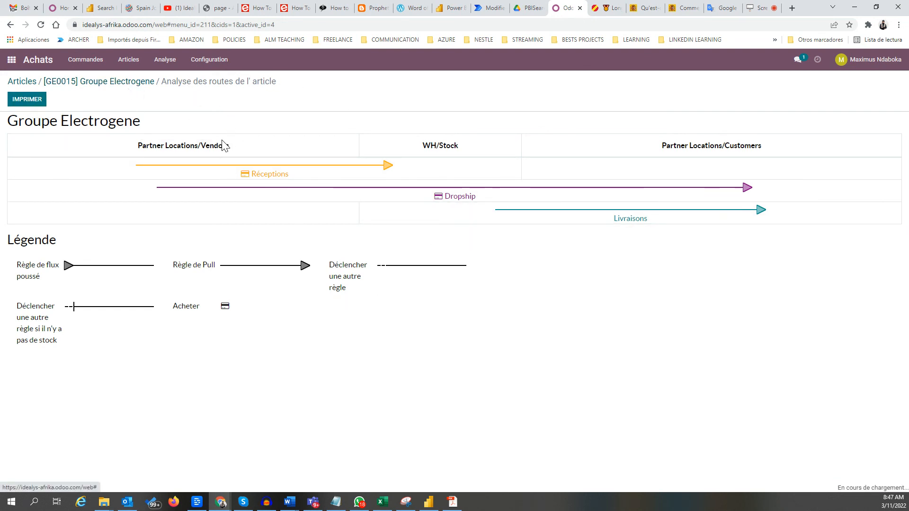
Put the product form in edit mode and review the weight and volume on the Stock tab.
left_click(110, 226)
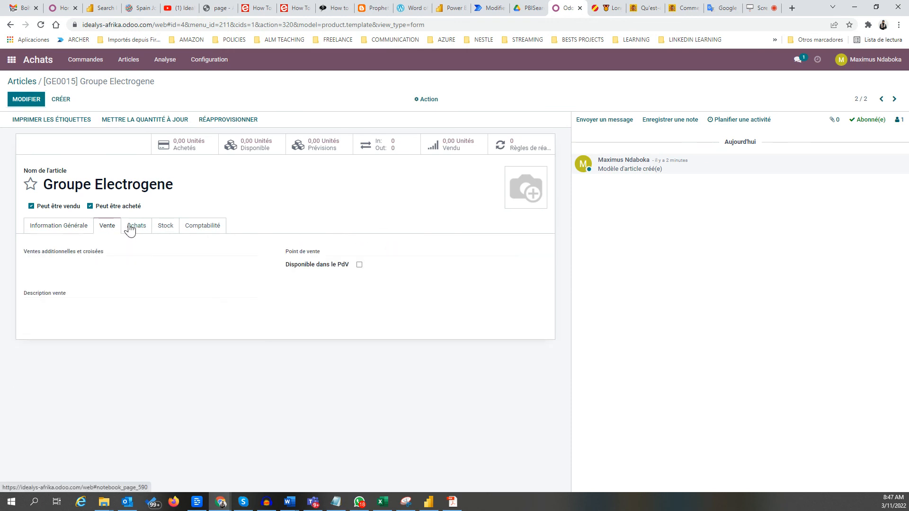
left_click(133, 227)
left_click(41, 102)
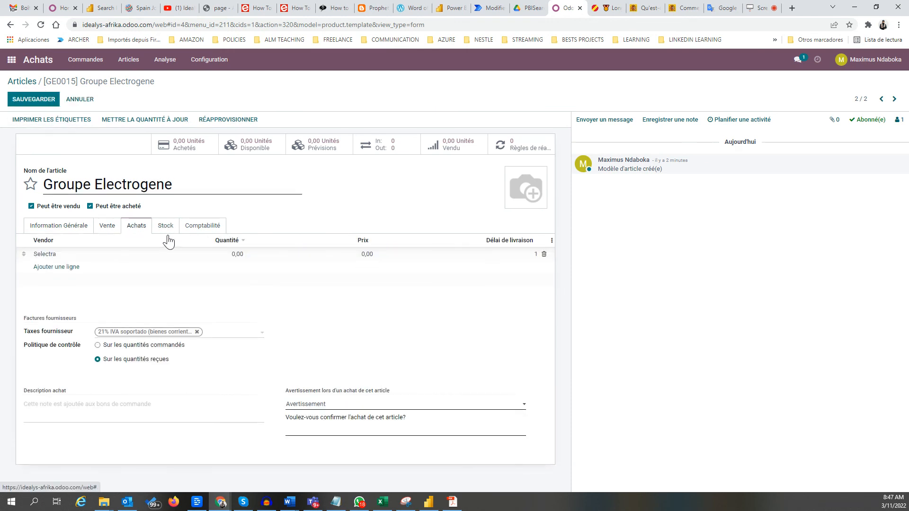
left_click(163, 229)
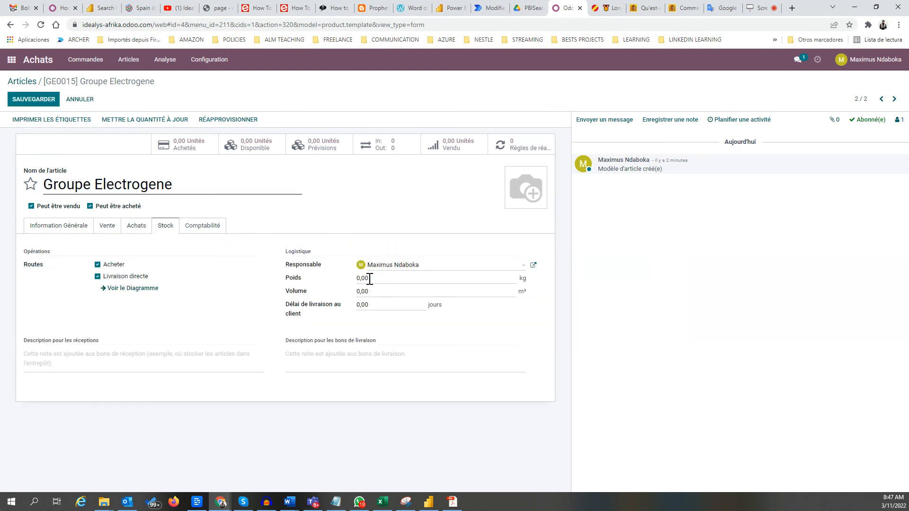
left_click(411, 278)
left_click(412, 292)
double_click(363, 292)
Set the customer delivery lead time to 15 days and save the product.
left_click(412, 305)
left_click_drag(412, 304, 351, 306)
type("15")
left_click(205, 225)
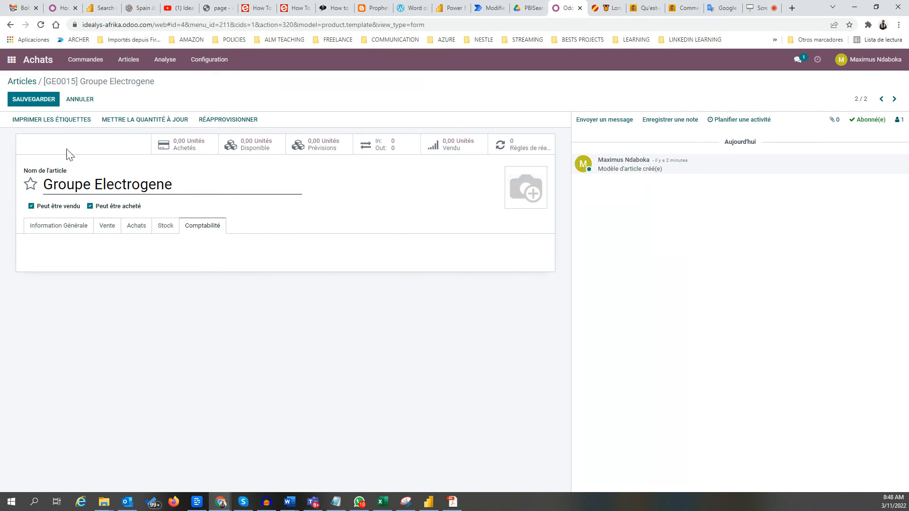
left_click(34, 99)
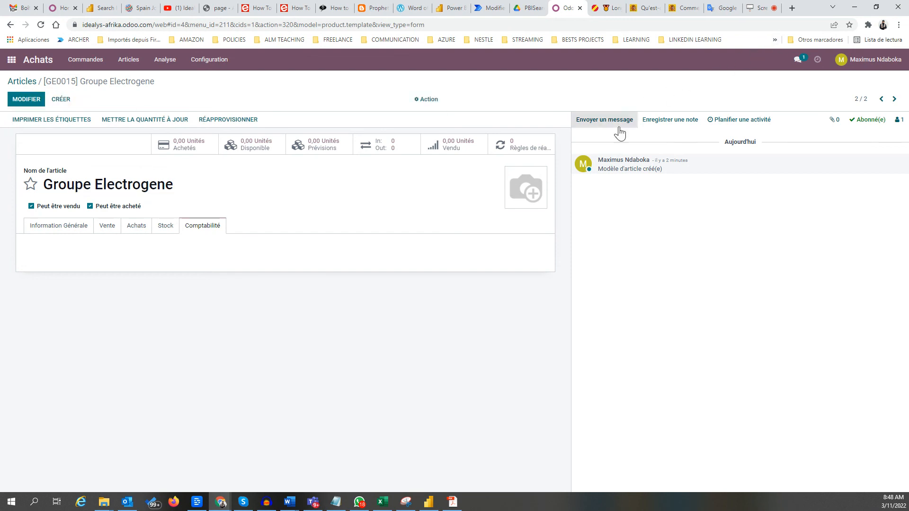
left_click(755, 8)
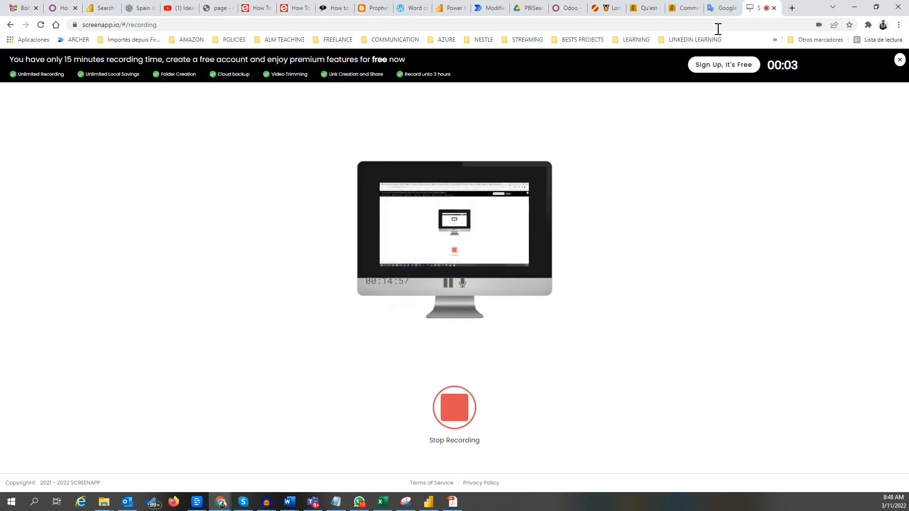